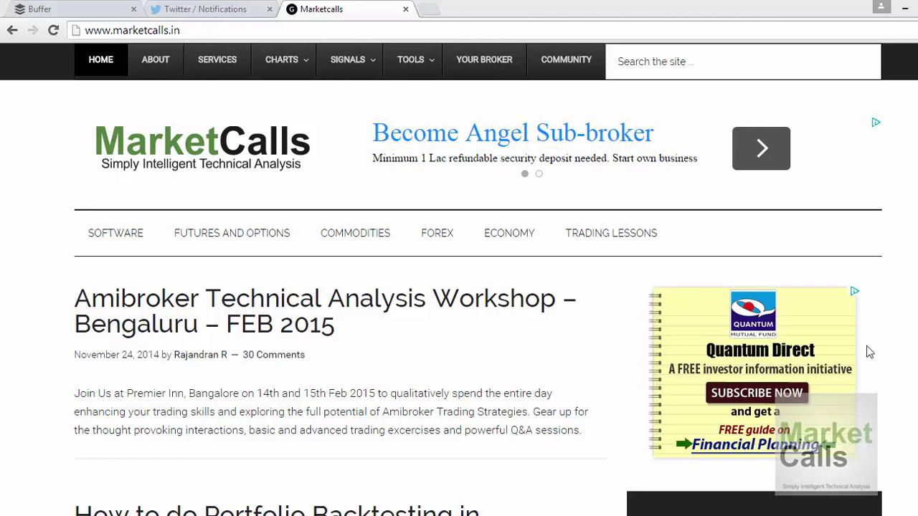
Switch to AmiBroker and delete the EMA indicator from the IBM daily price chart
left_click(320, 514)
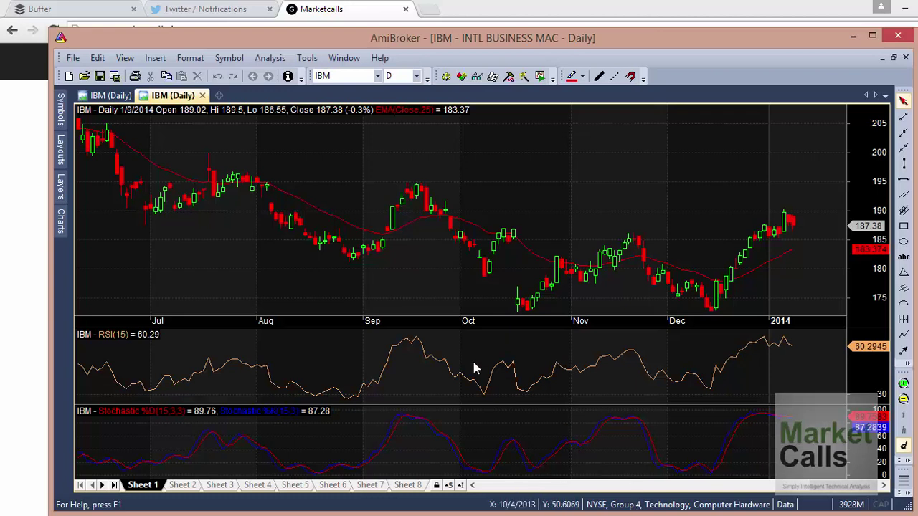
mouse_move(474, 363)
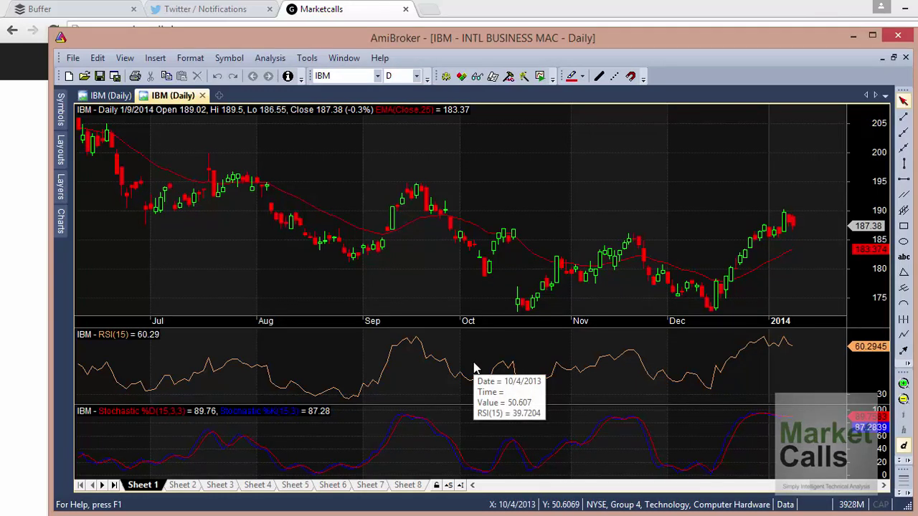
right_click(369, 150)
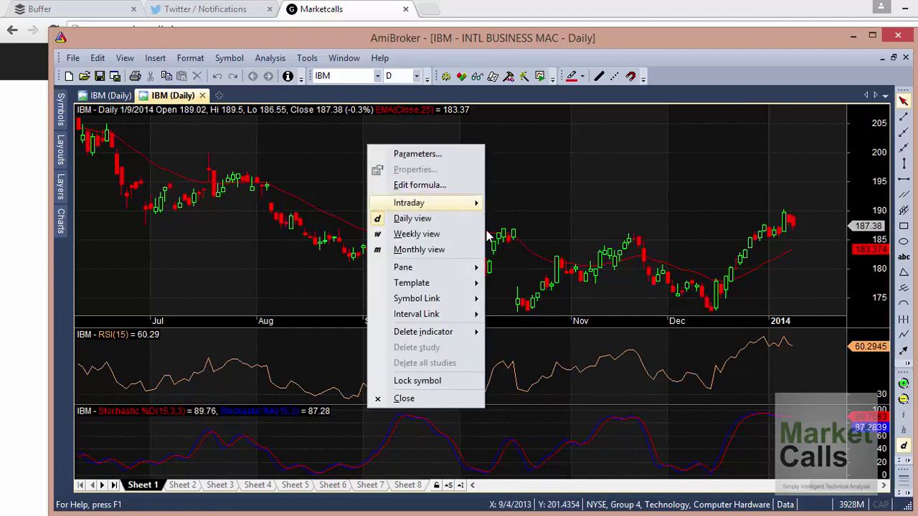
mouse_move(412, 319)
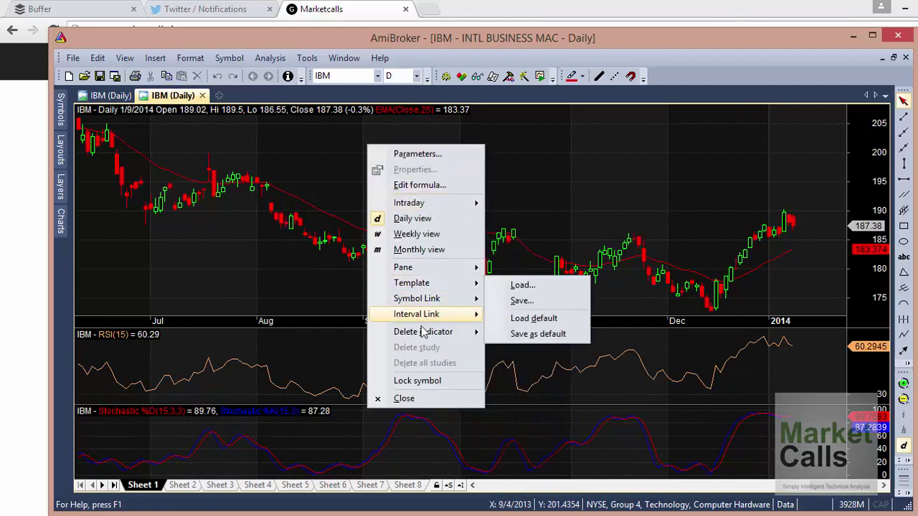
mouse_move(423, 334)
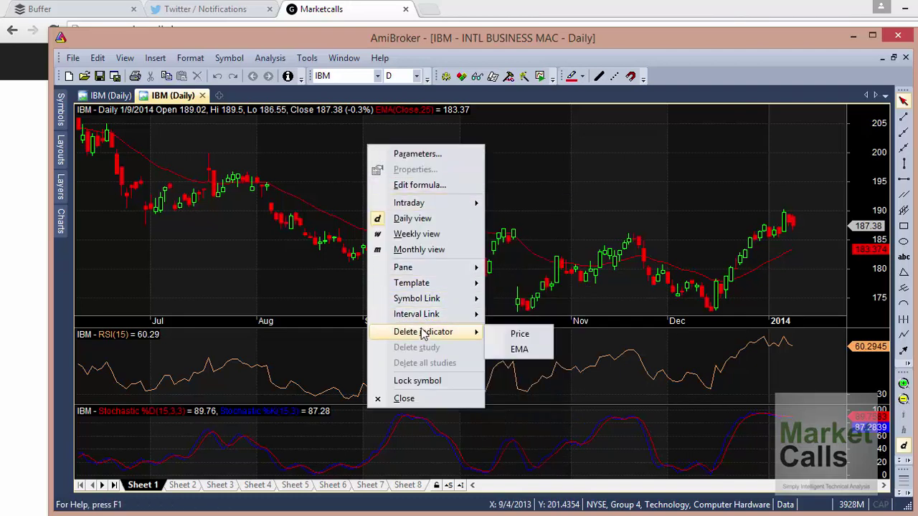
left_click(527, 349)
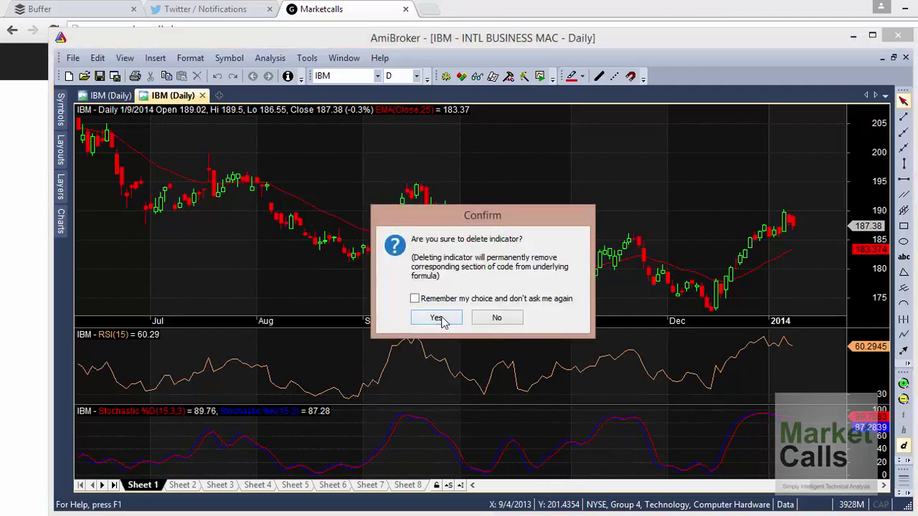
left_click(438, 316)
mouse_move(443, 322)
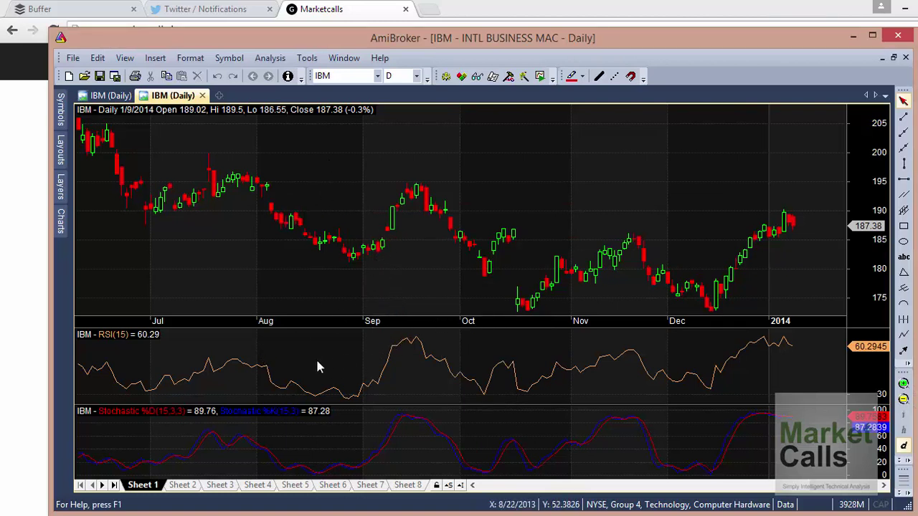
Close the RSI and Stochastic indicator panes beneath the IBM price chart and clear the date selector line
mouse_move(310, 368)
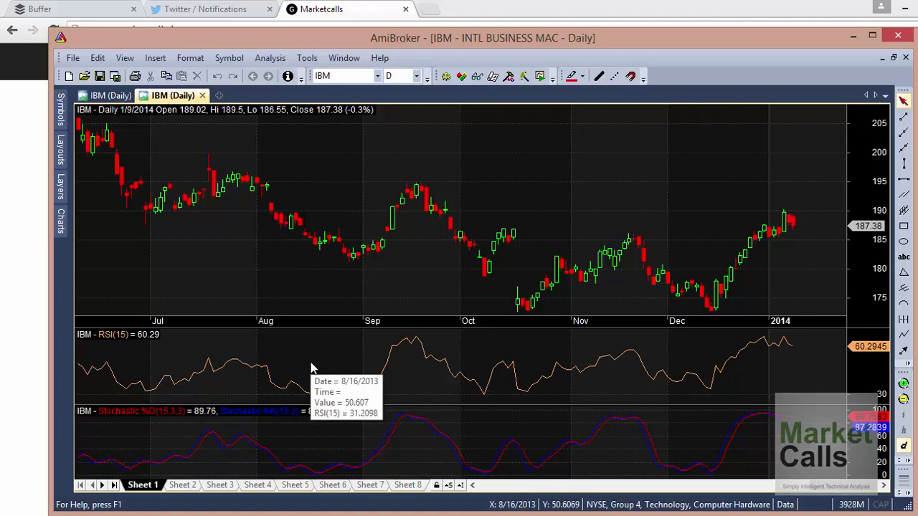
left_click(310, 368)
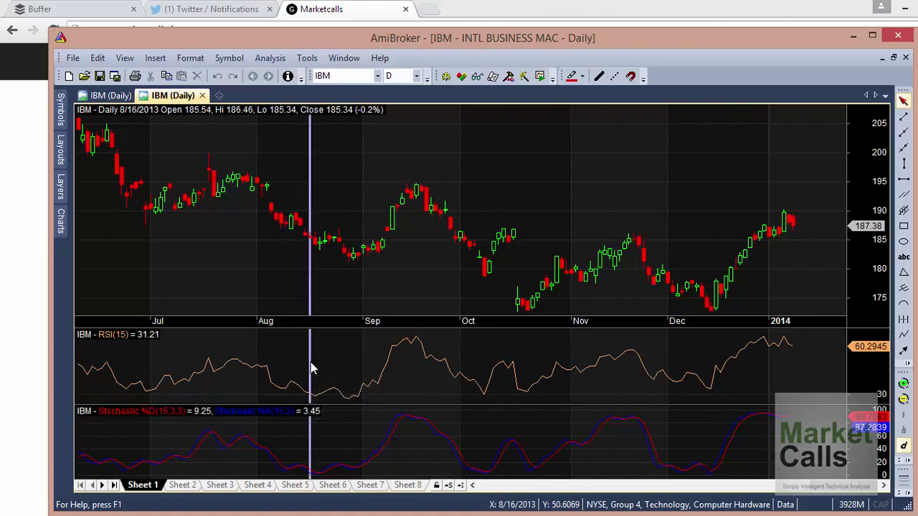
right_click(310, 368)
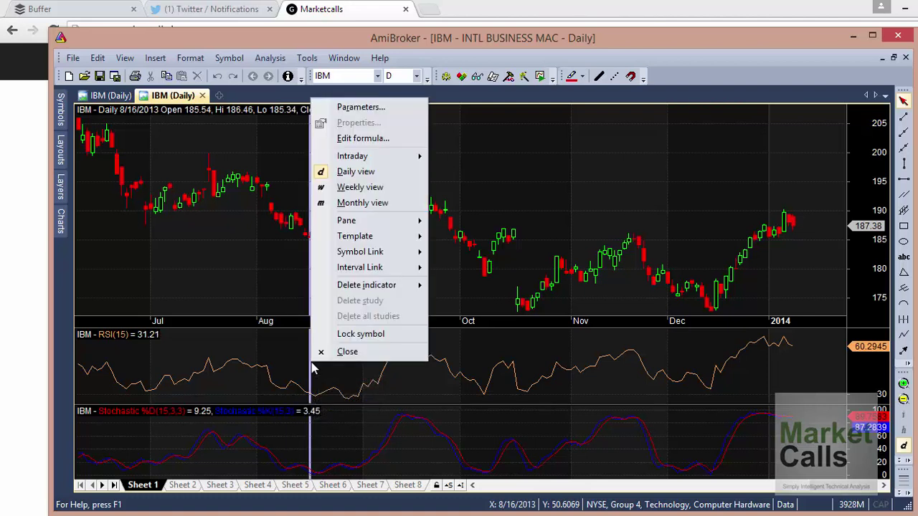
left_click(350, 354)
mouse_move(341, 439)
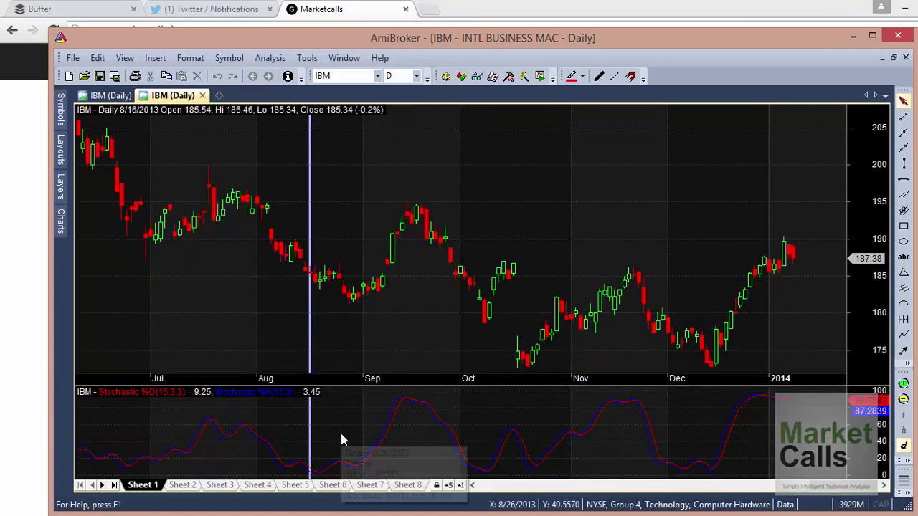
right_click(341, 436)
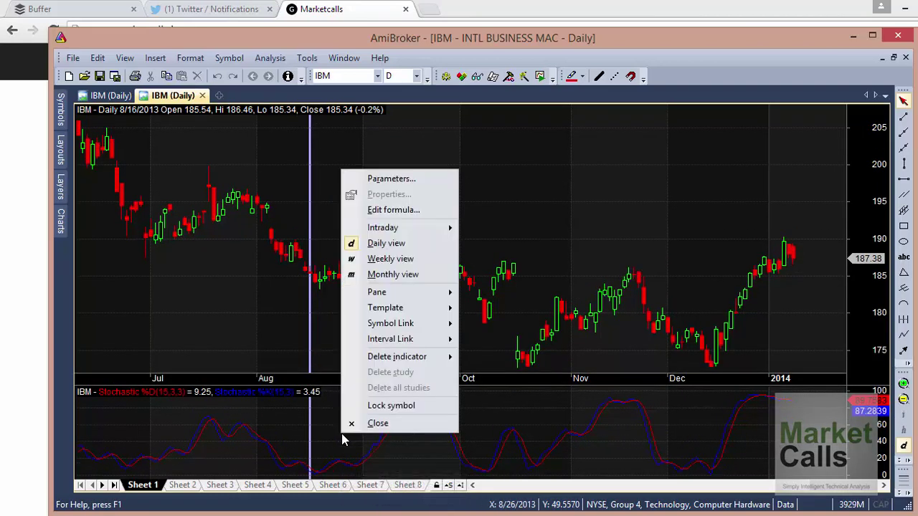
left_click(343, 429)
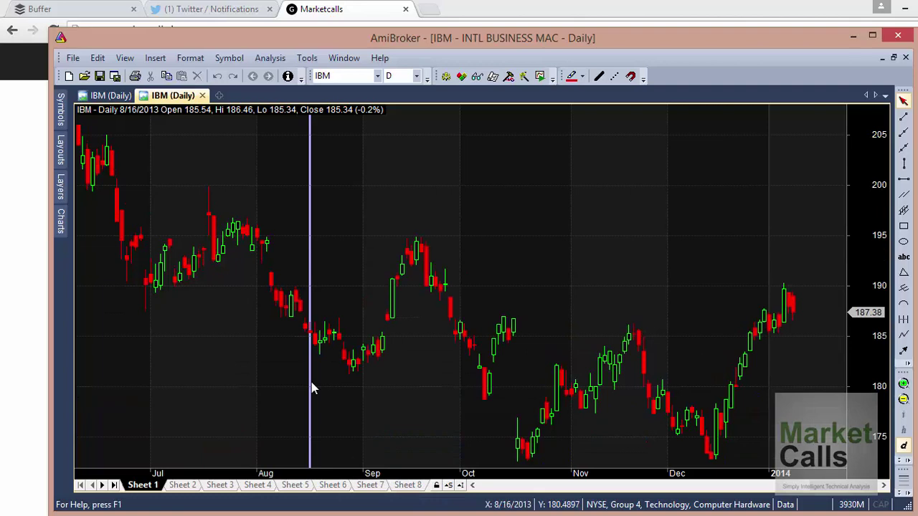
key("Escape")
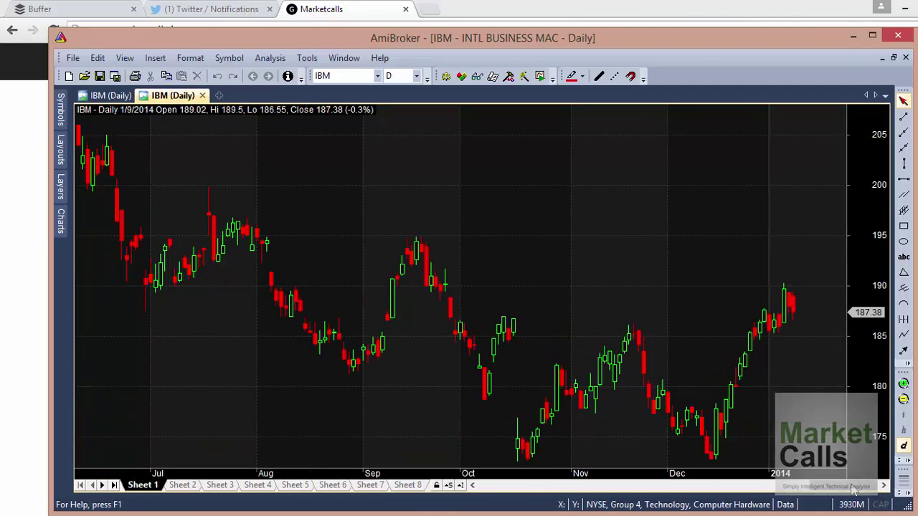
Overlay Bollinger Bands on the IBM price chart, using the Close price field, 15 periods, width 2 and light orange
left_click_drag(843, 488, 852, 459)
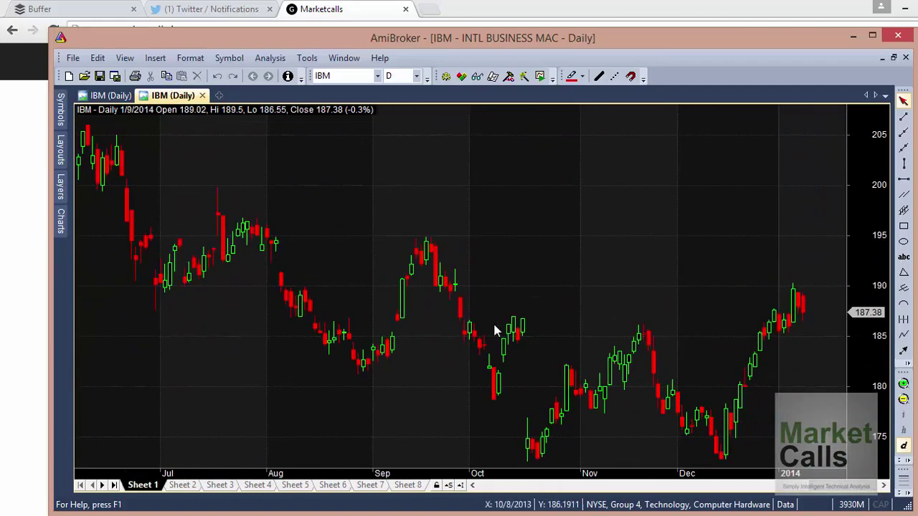
mouse_move(60, 109)
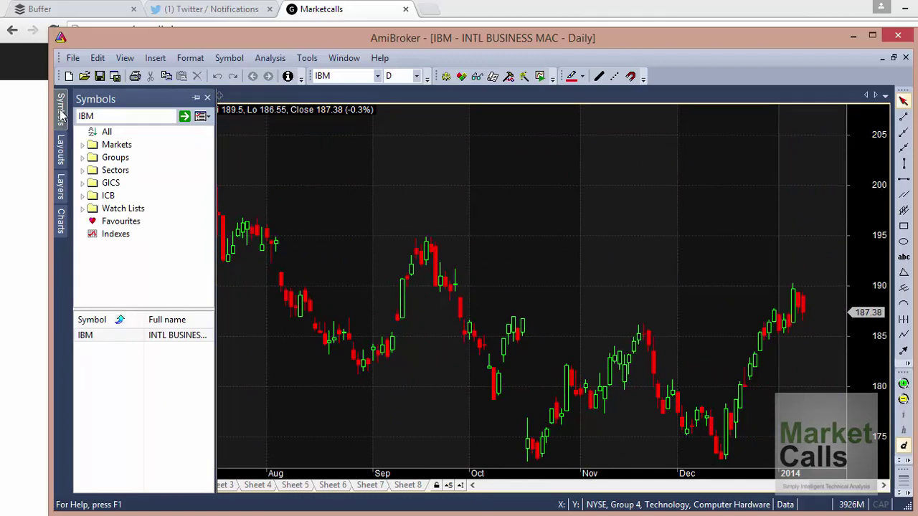
mouse_move(60, 219)
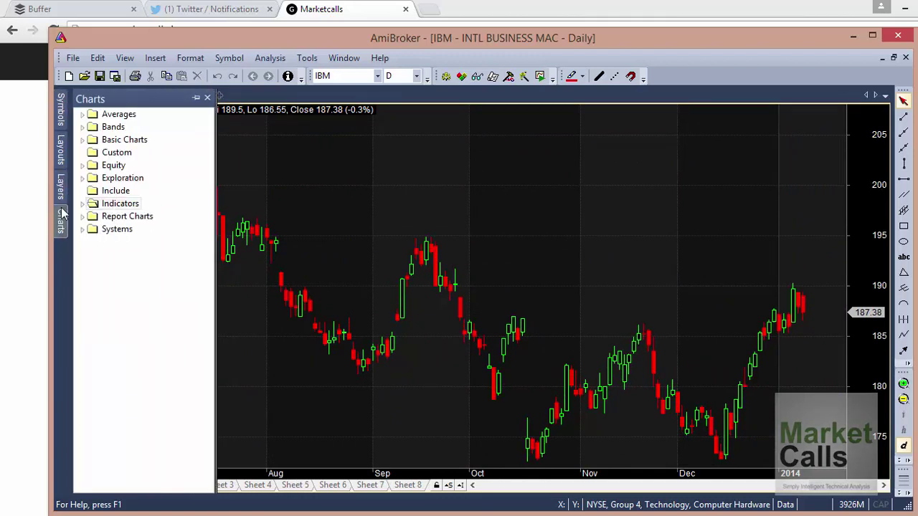
left_click(81, 127)
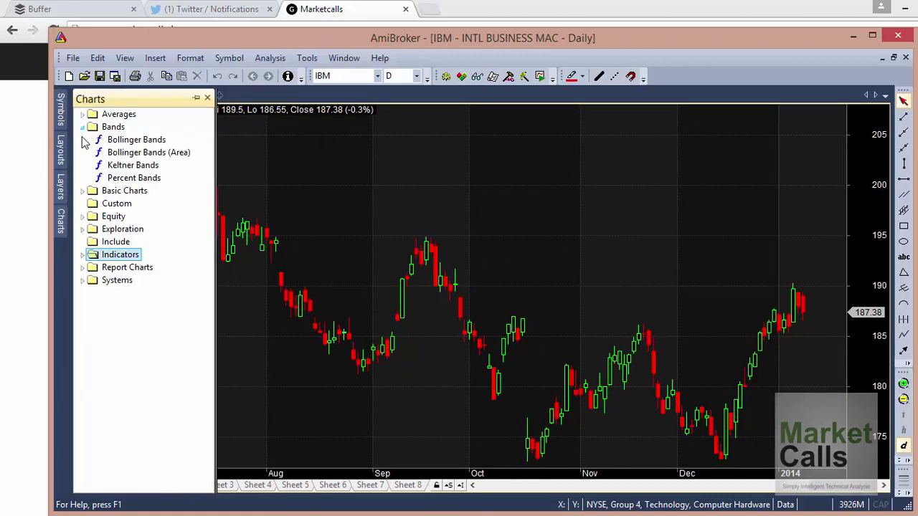
mouse_move(144, 140)
left_mouse_down()
mouse_move(133, 145)
mouse_move(340, 196)
left_mouse_up()
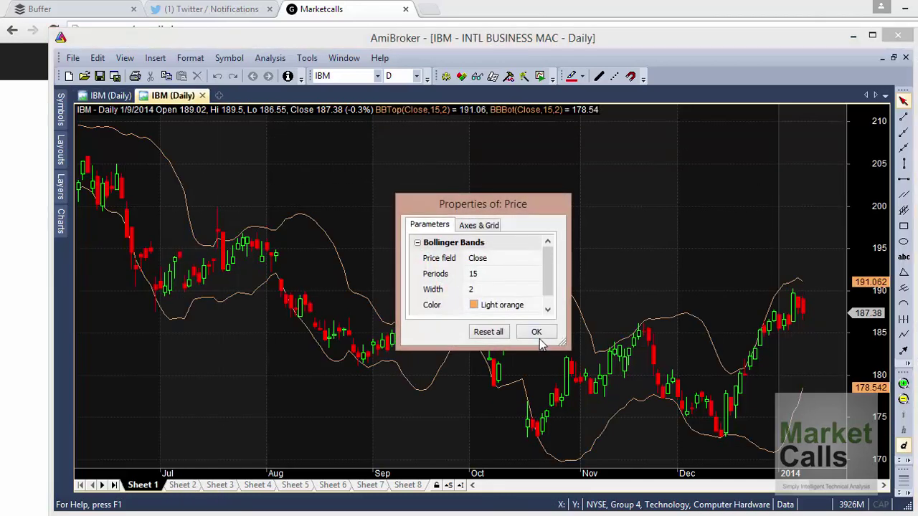
left_click(536, 332)
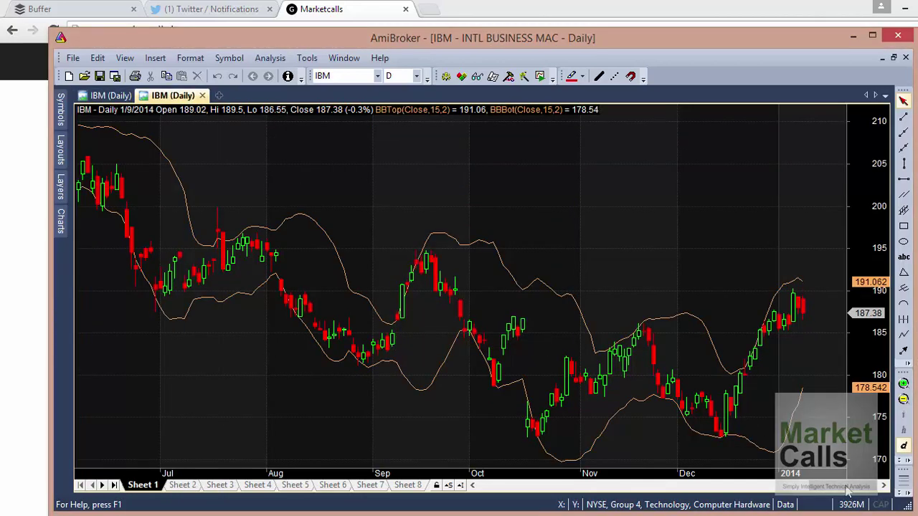
Examine the Bollinger Bands across the longer IBM price history, back to mid-2010
left_click(794, 489)
left_click_drag(795, 493, 860, 486)
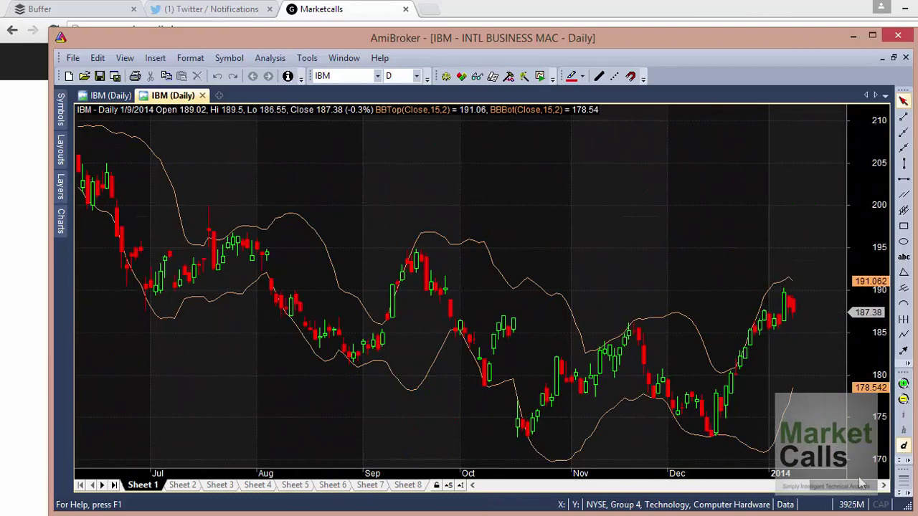
left_click(903, 400)
left_click(903, 400)
left_click(903, 400)
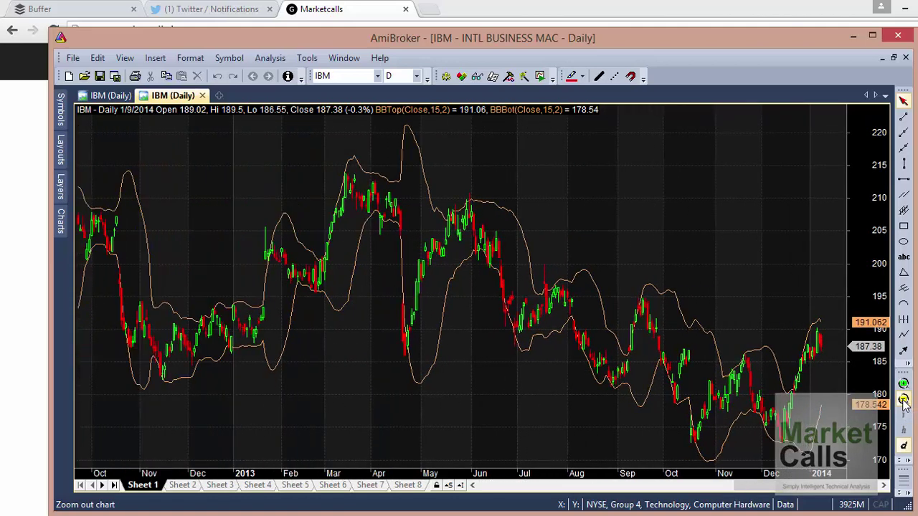
left_click(904, 400)
left_click(904, 400)
left_click(903, 400)
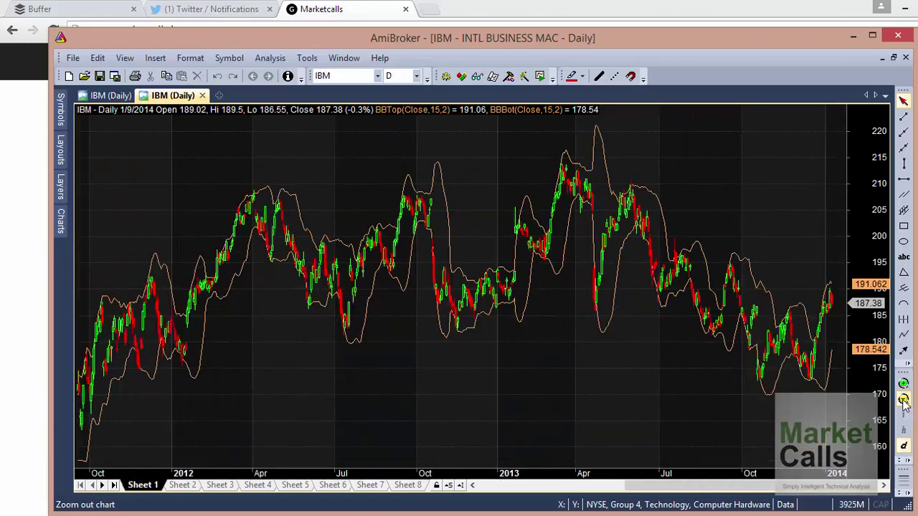
left_click(904, 400)
left_click(904, 400)
left_click(903, 400)
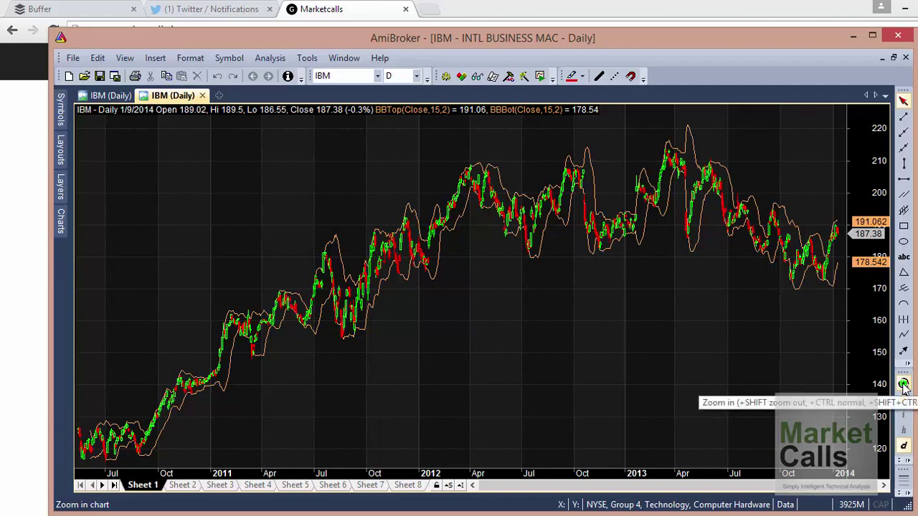
Examine the Bollinger Bands around the IBM candles from July to December 2012 in closer detail
left_click(904, 385)
left_click(903, 385)
left_click(903, 385)
left_click(904, 385)
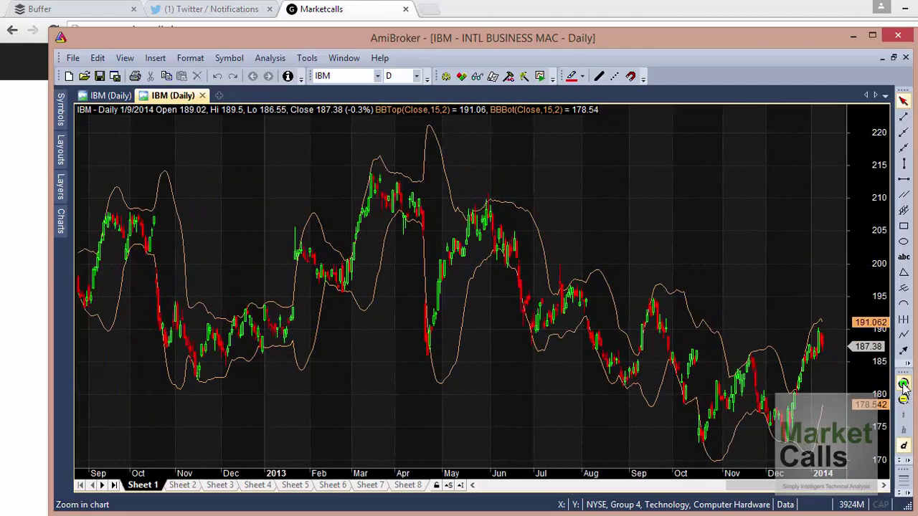
left_click(904, 385)
left_click_drag(796, 487, 875, 459)
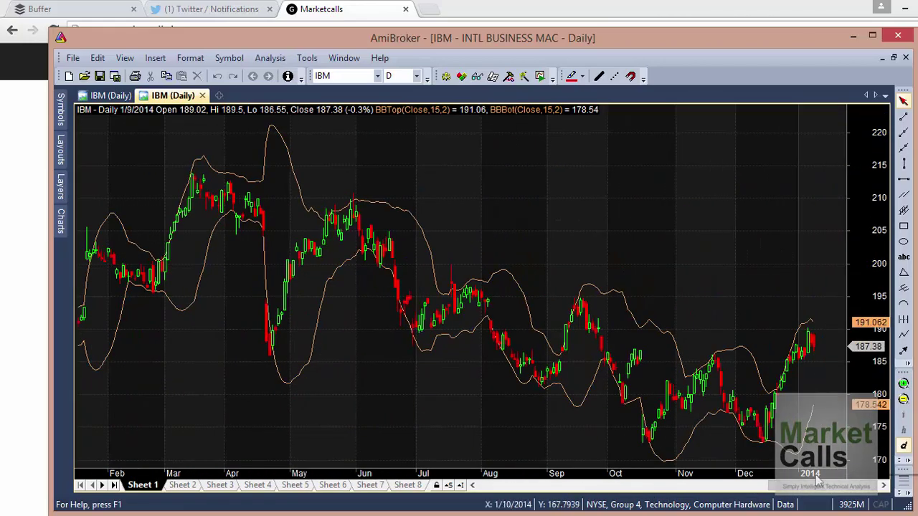
left_click_drag(808, 490, 695, 493)
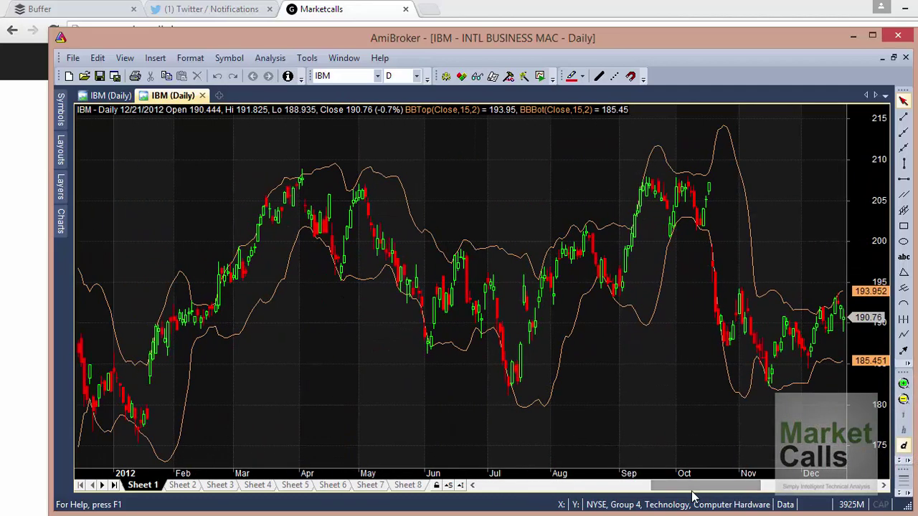
left_click(903, 386)
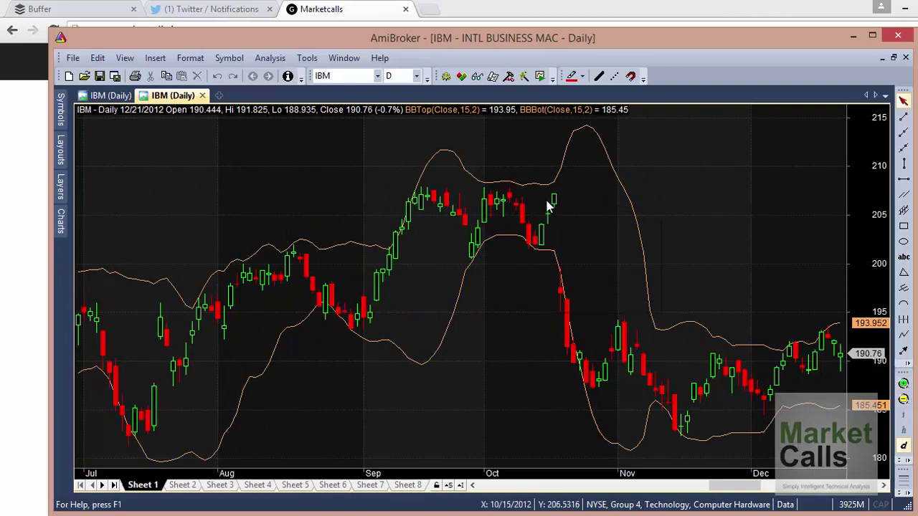
Display the crosshair on the chart and inspect dates and price levels of individual candles from October to December 2012
left_click(124, 60)
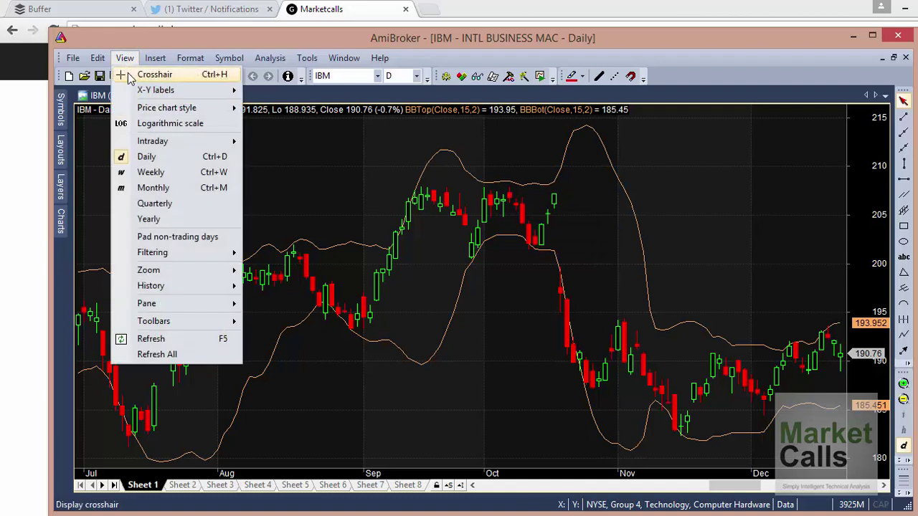
left_click(130, 76)
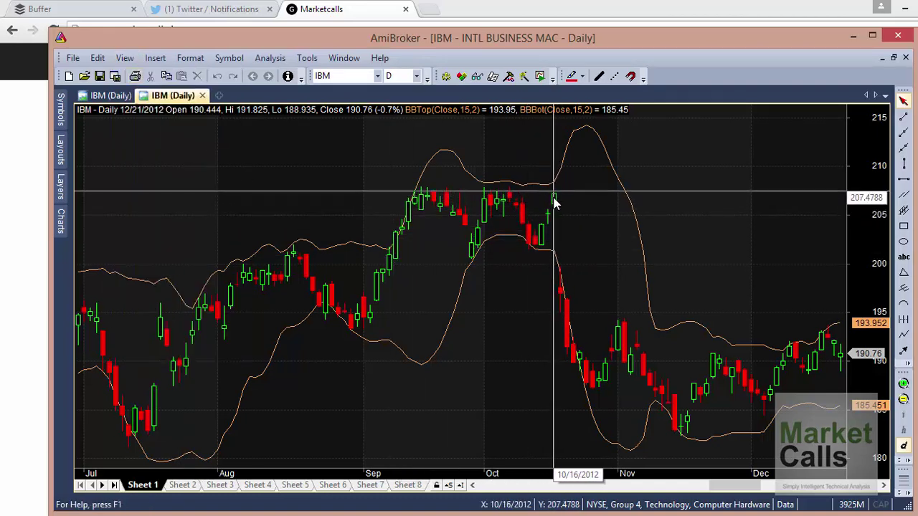
mouse_move(559, 210)
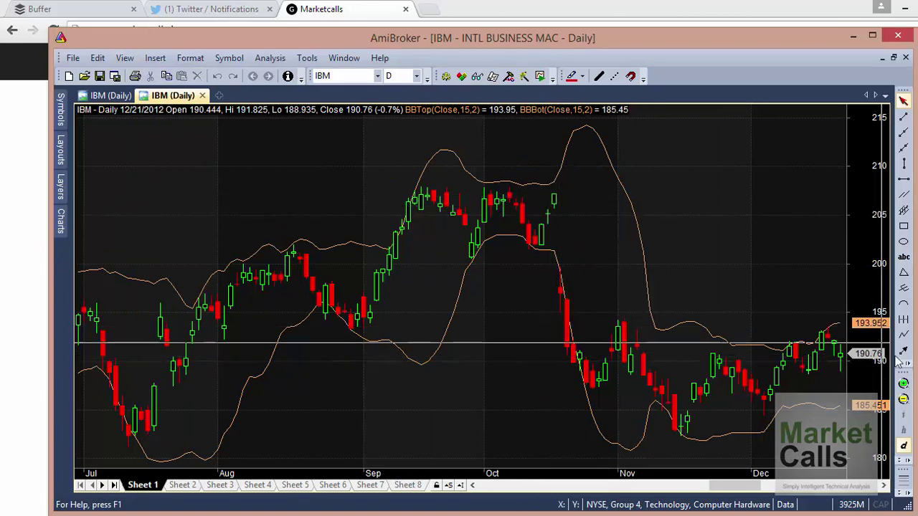
left_click(903, 384)
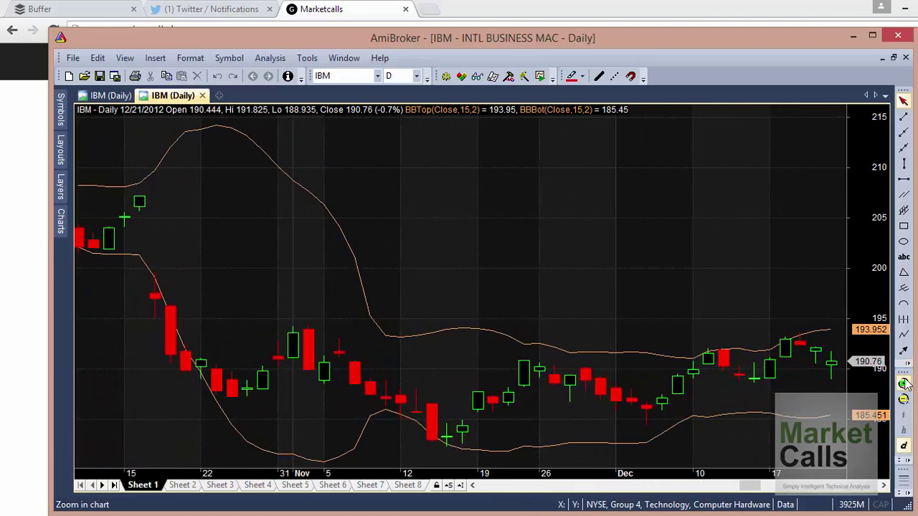
mouse_move(772, 384)
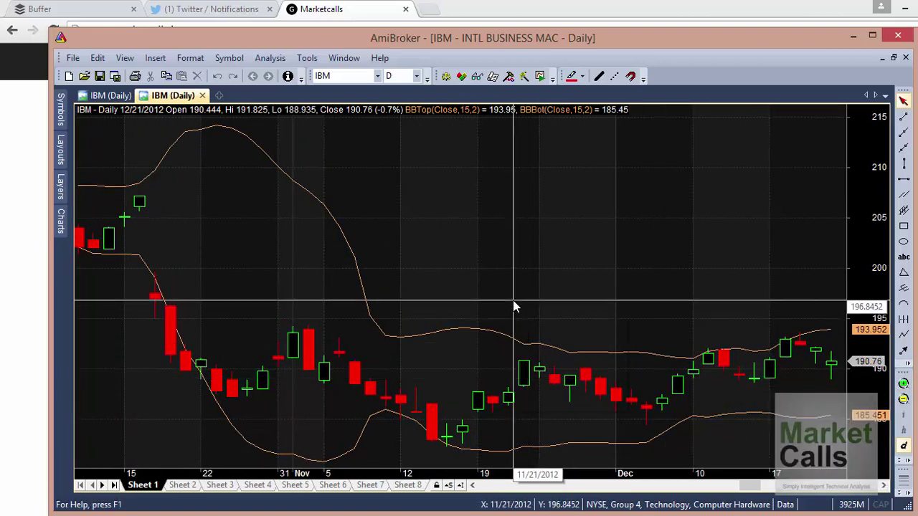
mouse_move(513, 307)
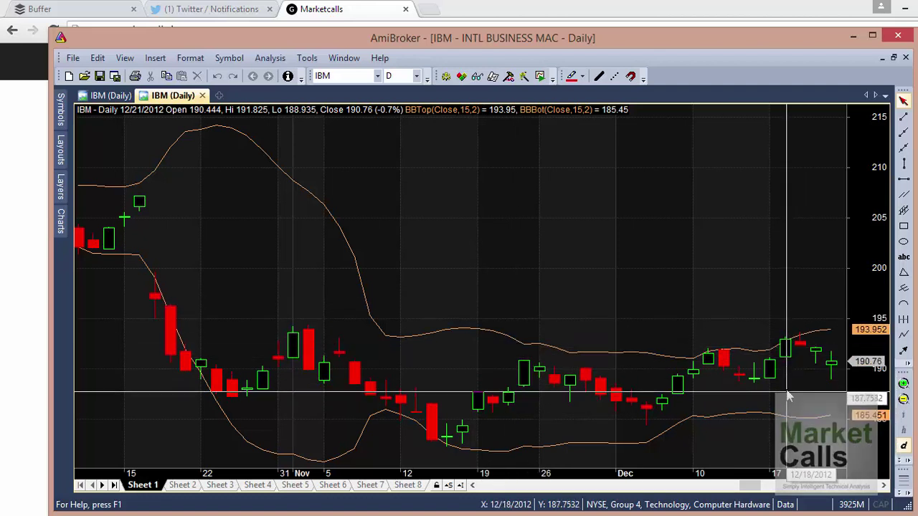
mouse_move(787, 364)
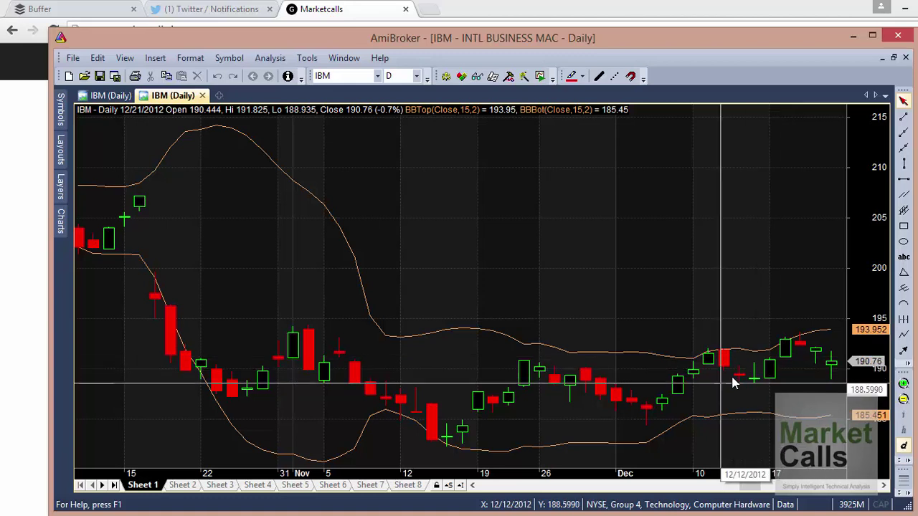
Delete the Bollinger Bands indicator from the IBM price chart, confirm the deletion and clear the vertical selector line
mouse_move(643, 303)
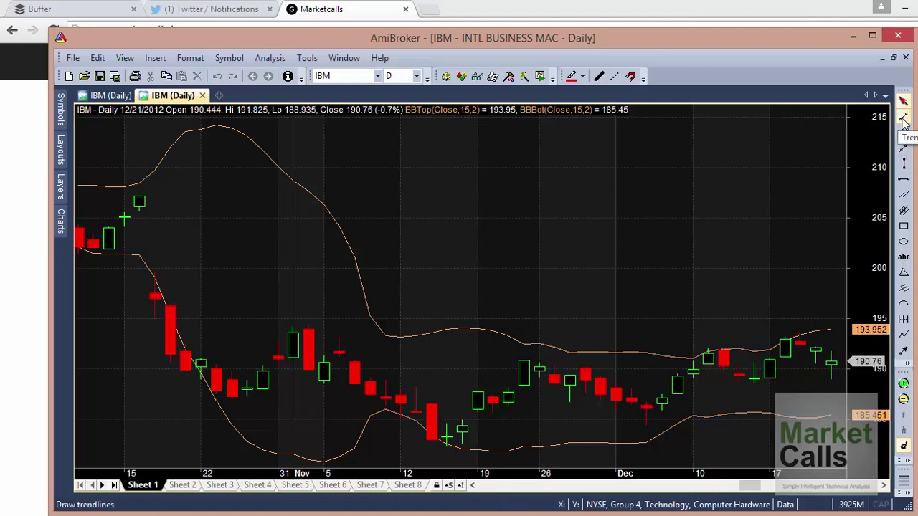
left_click(905, 402)
left_click(904, 402)
left_click(904, 402)
left_click(904, 402)
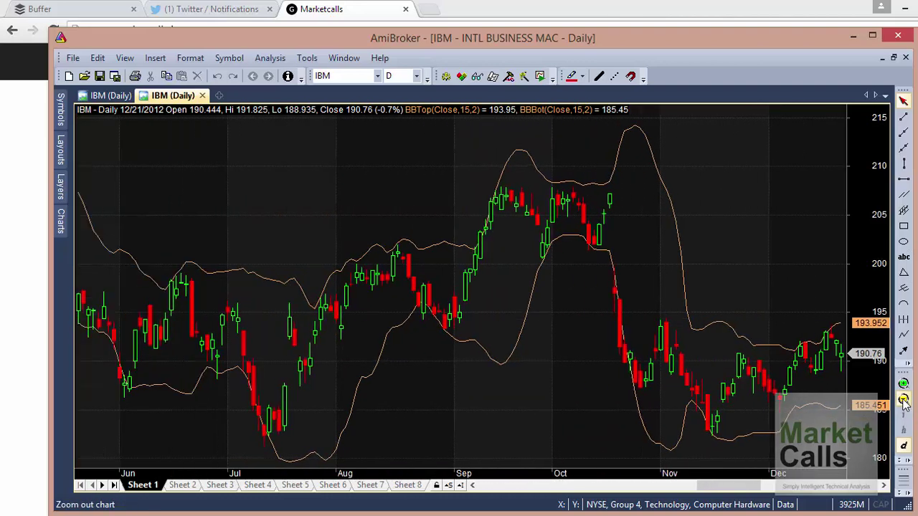
left_click(904, 402)
left_click(904, 402)
left_click(904, 402)
right_click(393, 274)
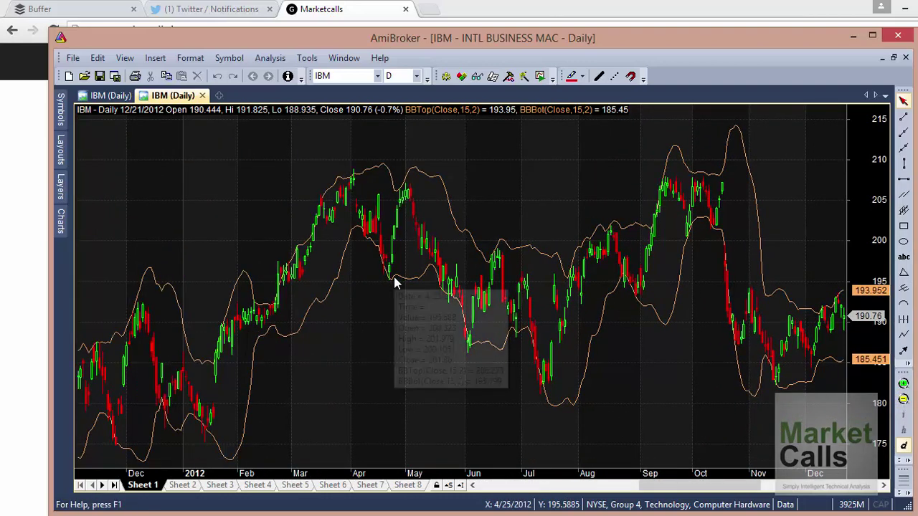
mouse_move(479, 202)
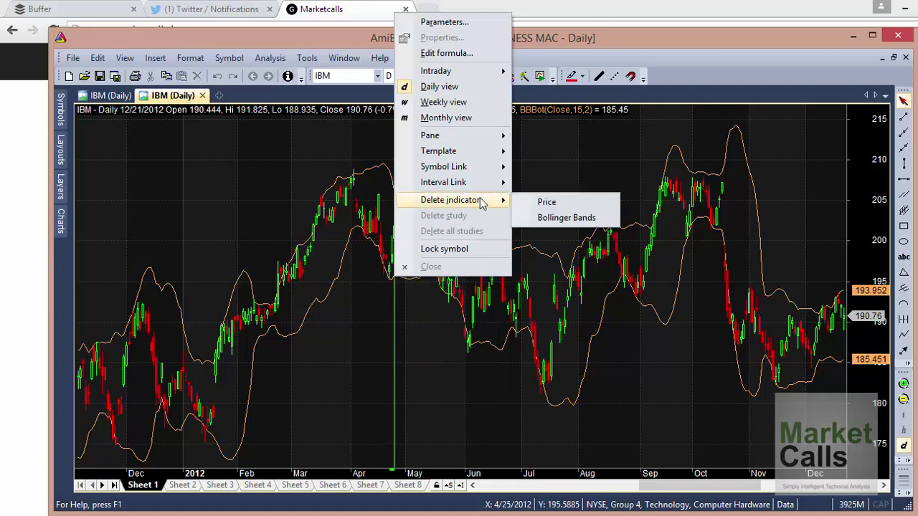
left_click(537, 213)
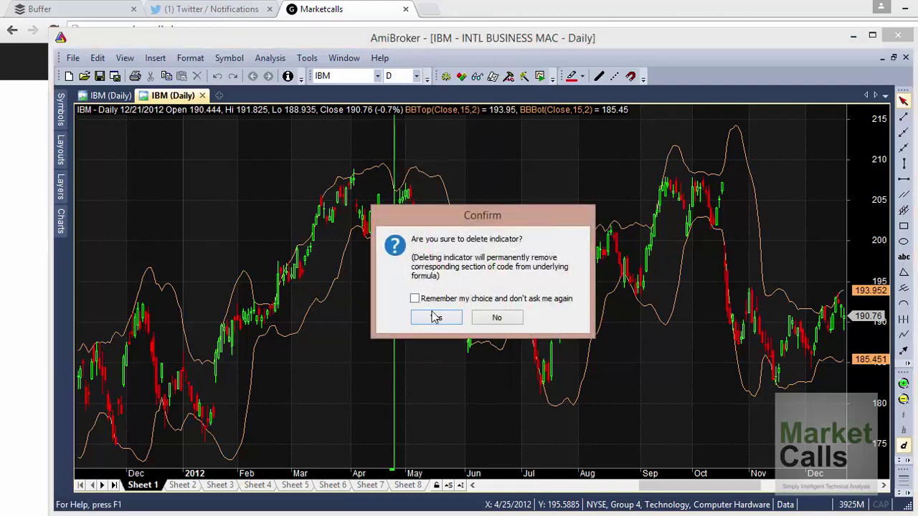
left_click(430, 320)
left_click(433, 319)
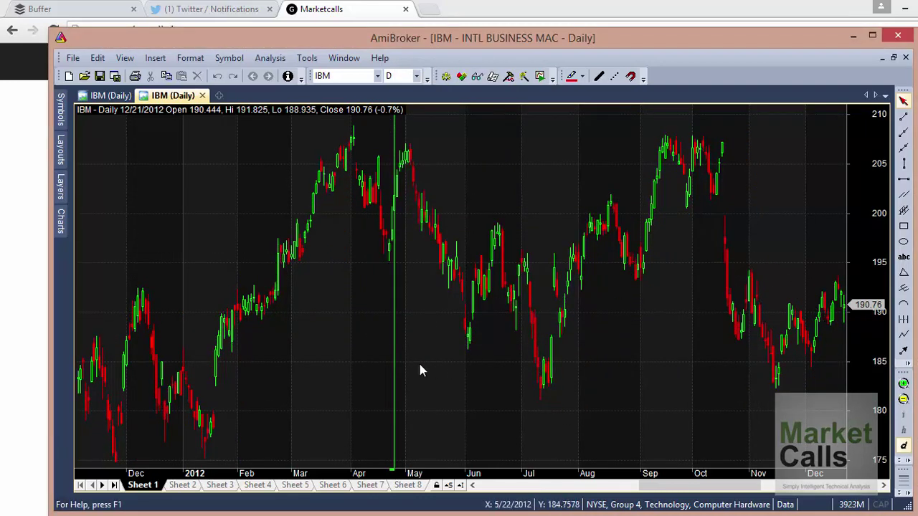
left_click(395, 369)
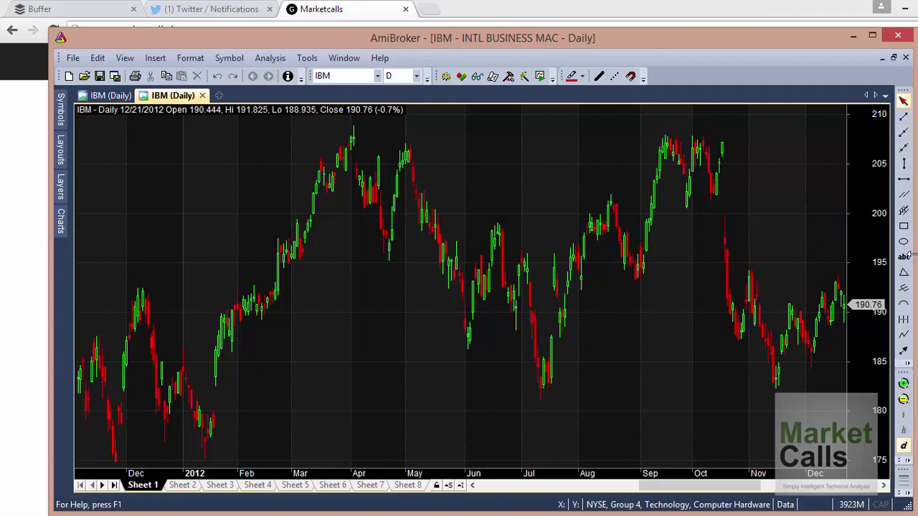
Draw a trend line from the July 2012 low up to about 210 in November, and a ray rising from the January 2012 low
left_click(904, 118)
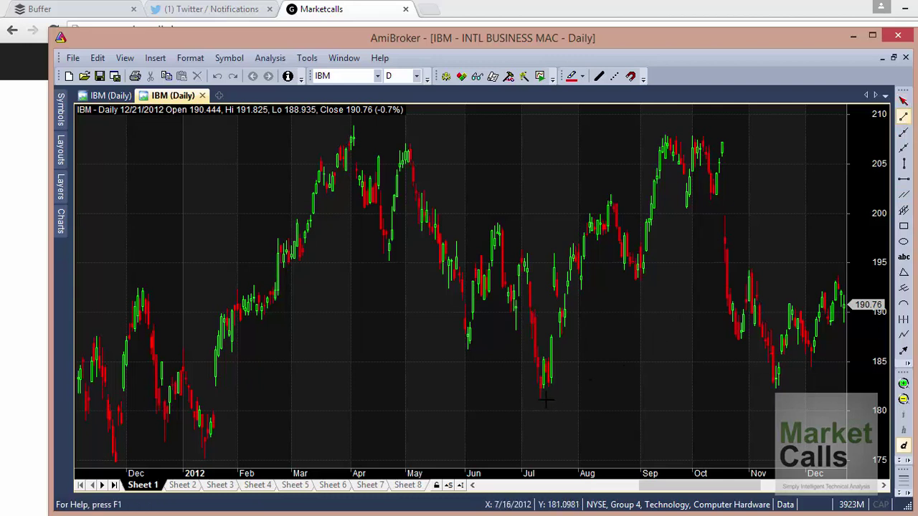
left_click_drag(543, 399, 768, 116)
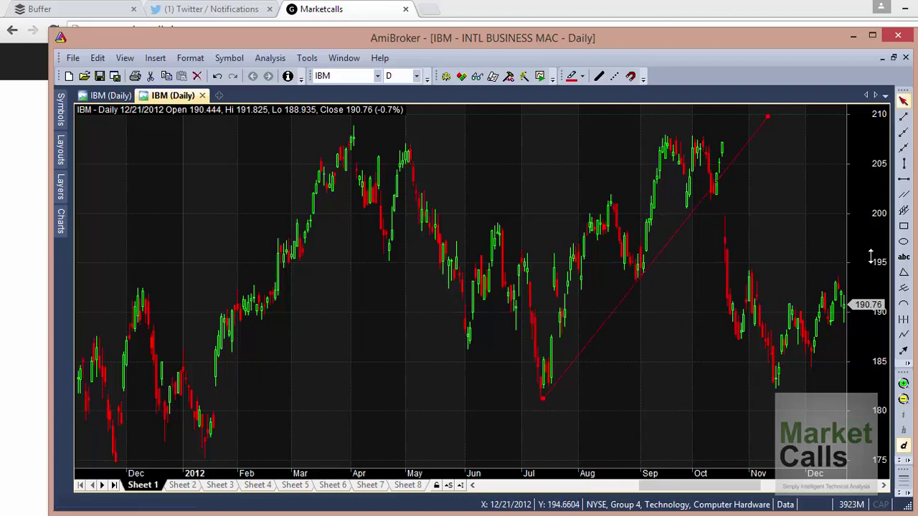
left_click(904, 133)
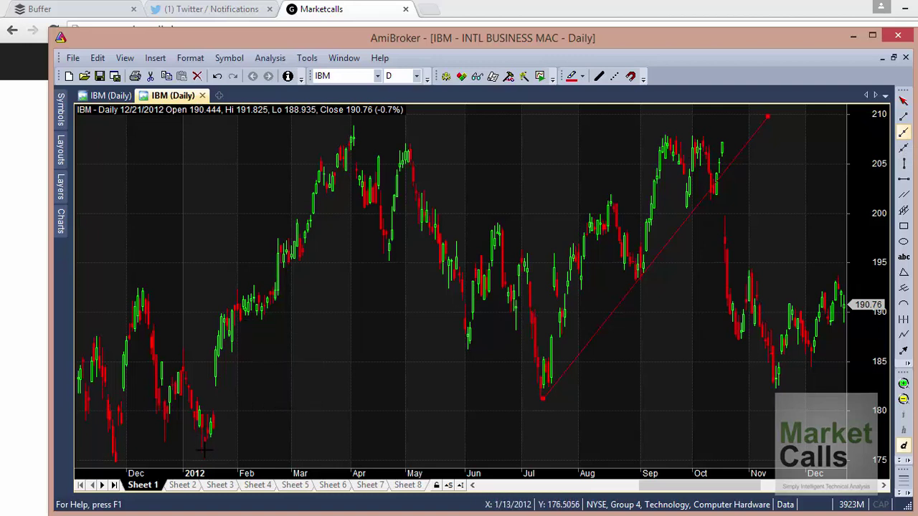
mouse_move(205, 456)
left_mouse_down()
mouse_move(414, 267)
mouse_move(369, 296)
mouse_move(365, 289)
left_mouse_up()
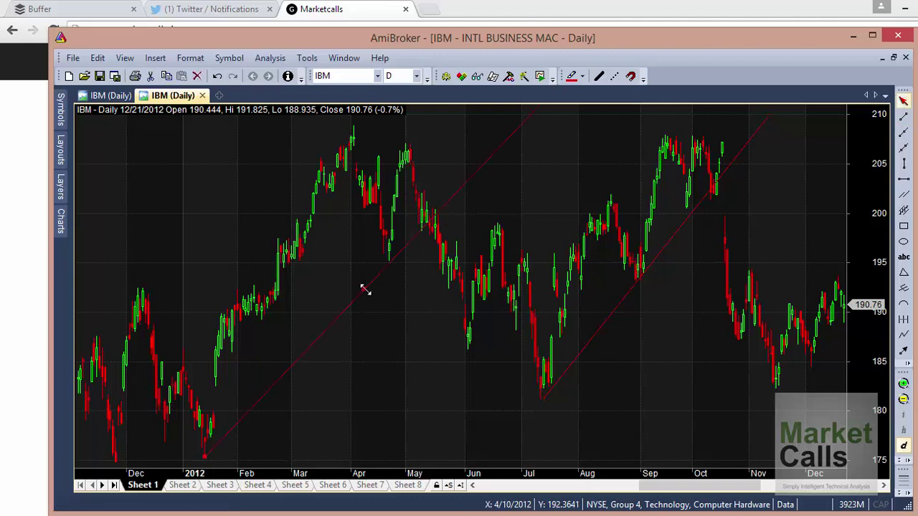
Draw a line extended in both directions through about 194.9 on 12/30/2011 and 196.1 on 2/27/2012
left_click(905, 149)
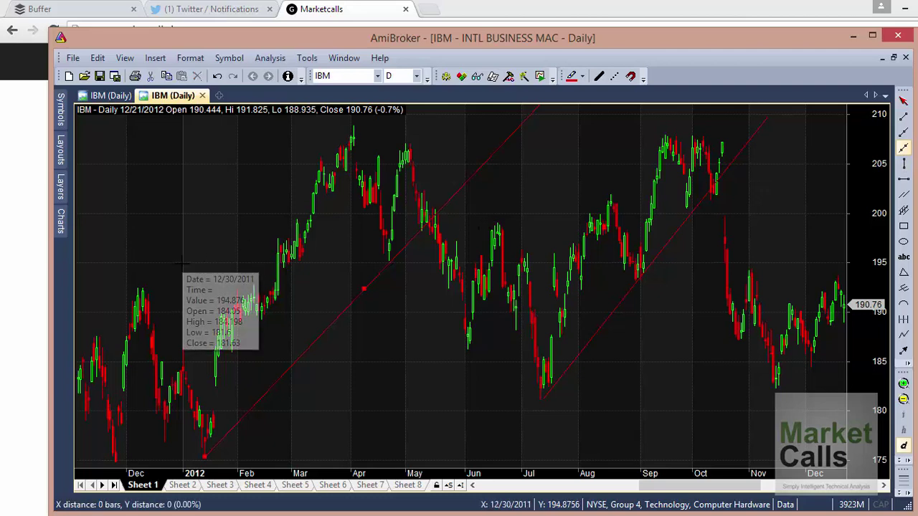
left_click_drag(182, 263, 242, 271)
left_click_drag(259, 227, 281, 253)
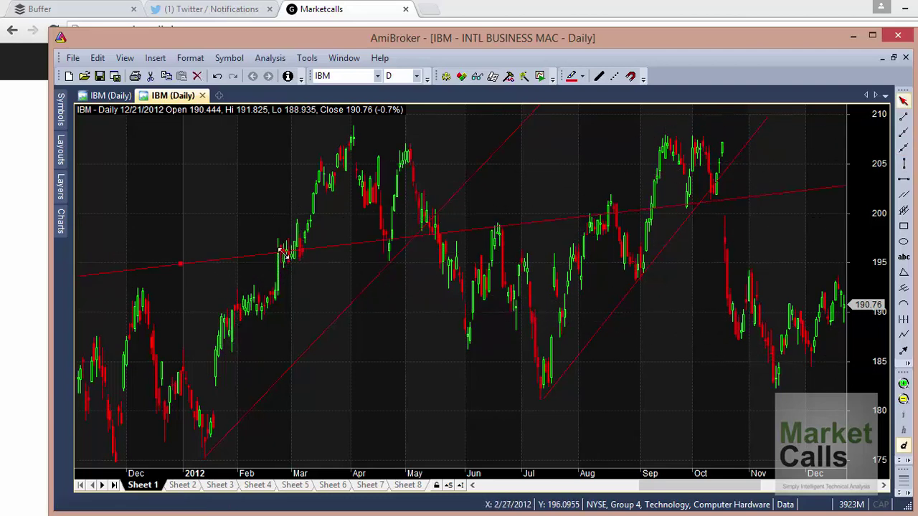
Delete the extended line, the ray from the January 2012 low and the trend line from the July 2012 low
right_click(282, 193)
left_click(470, 231)
mouse_move(467, 230)
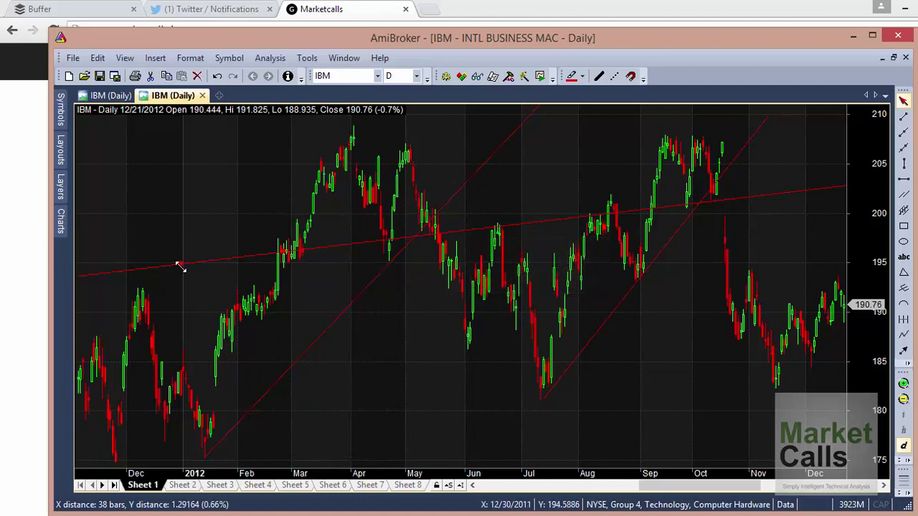
mouse_move(179, 266)
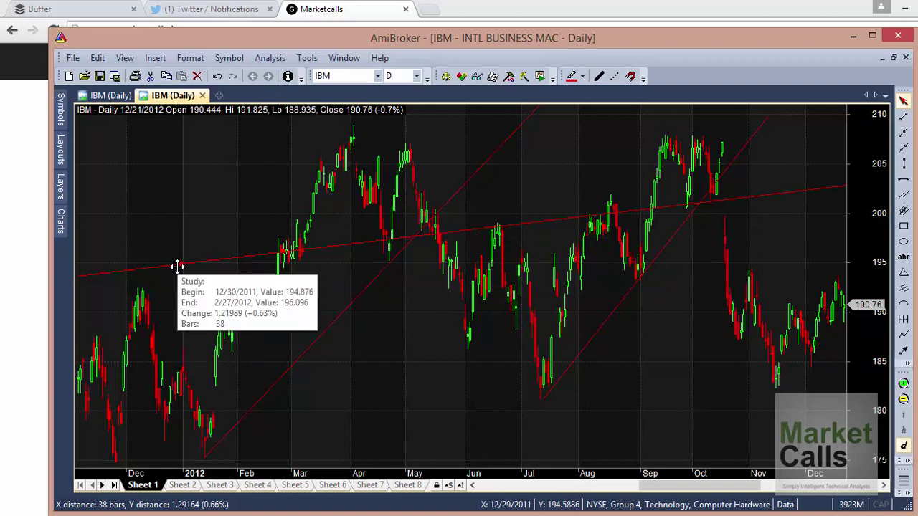
key("Delete")
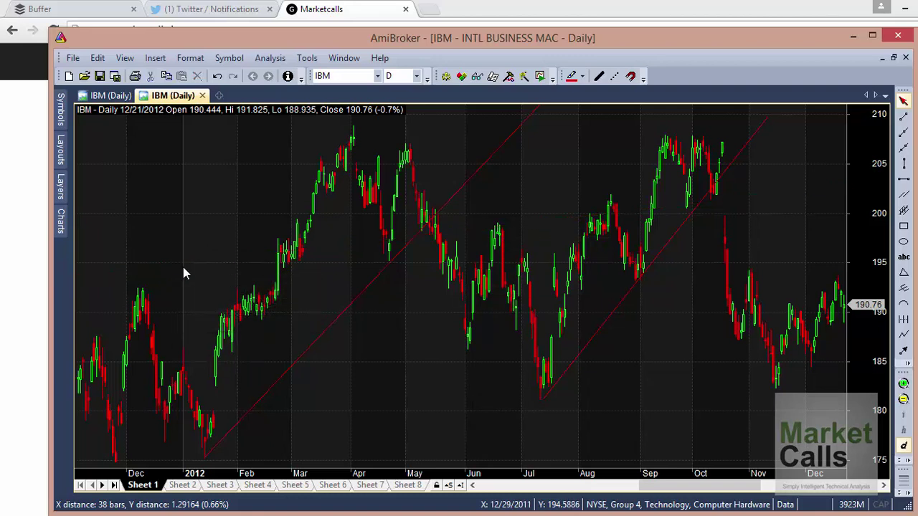
left_click(363, 286)
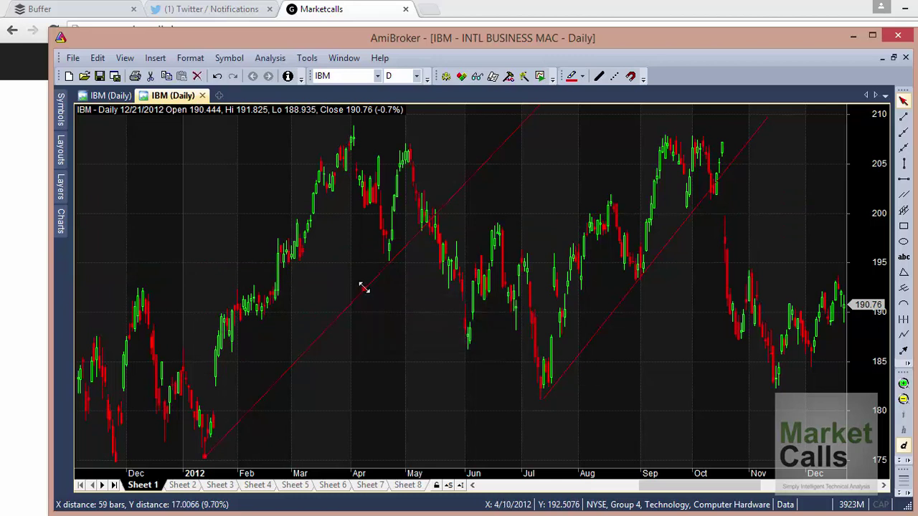
key("Delete")
left_click(621, 303)
key("Delete")
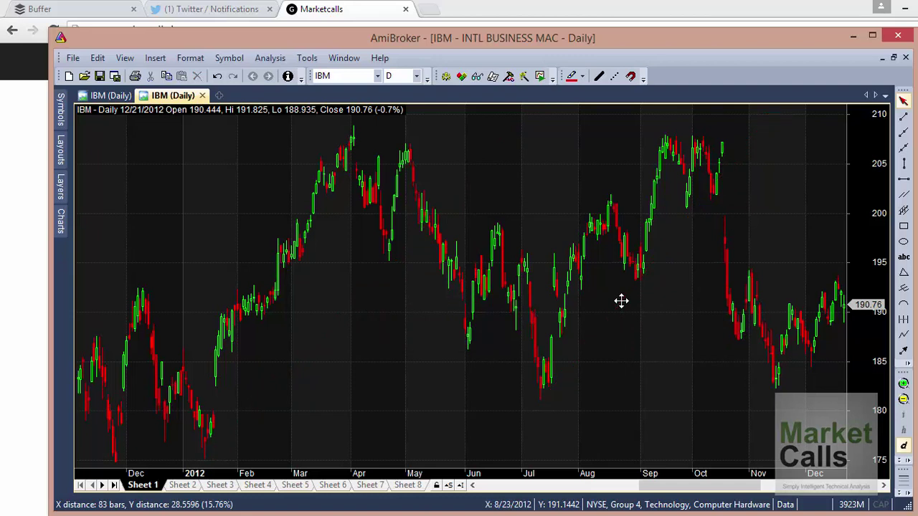
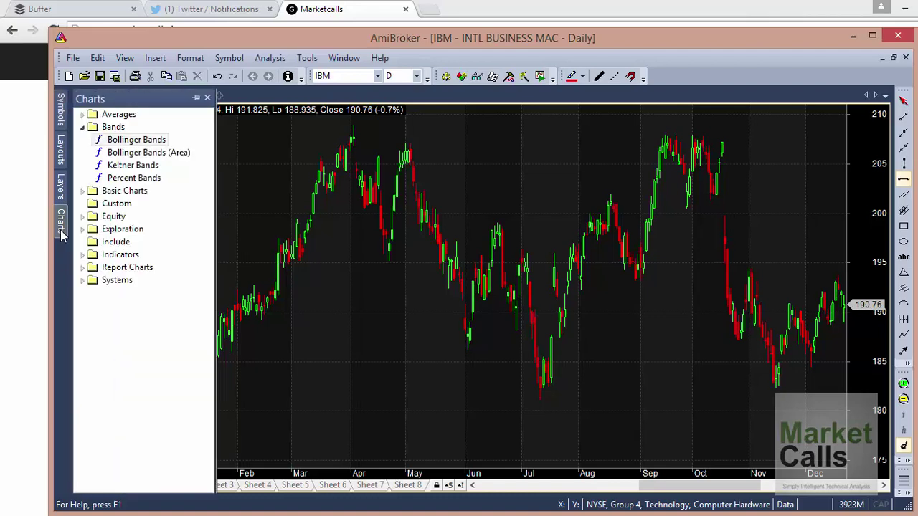
Insert the RSI (Relative Strength Index) indicator in a new pane below the IBM price chart
left_click(83, 255)
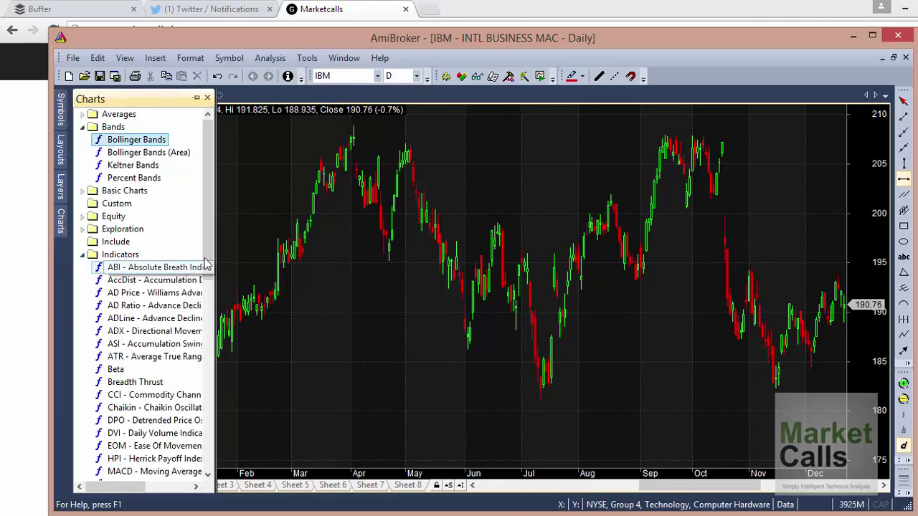
scroll(206, 428, "down", 11)
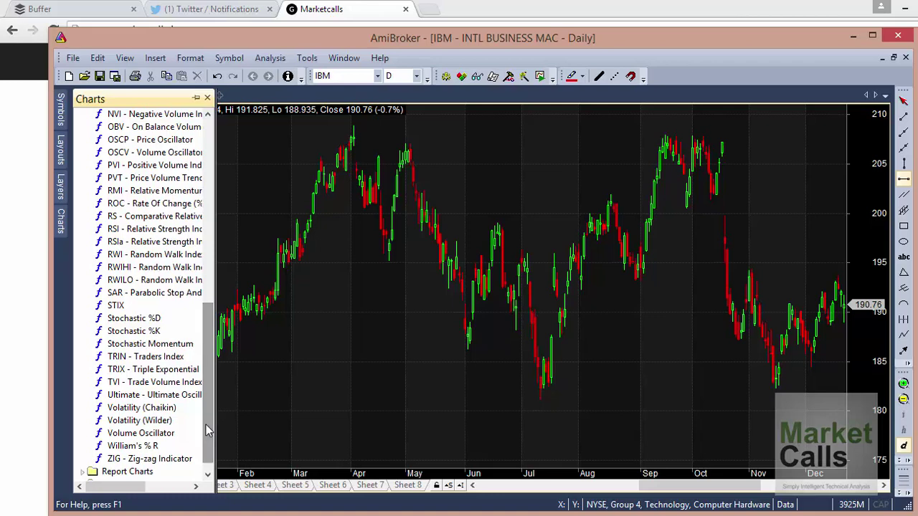
right_click(145, 229)
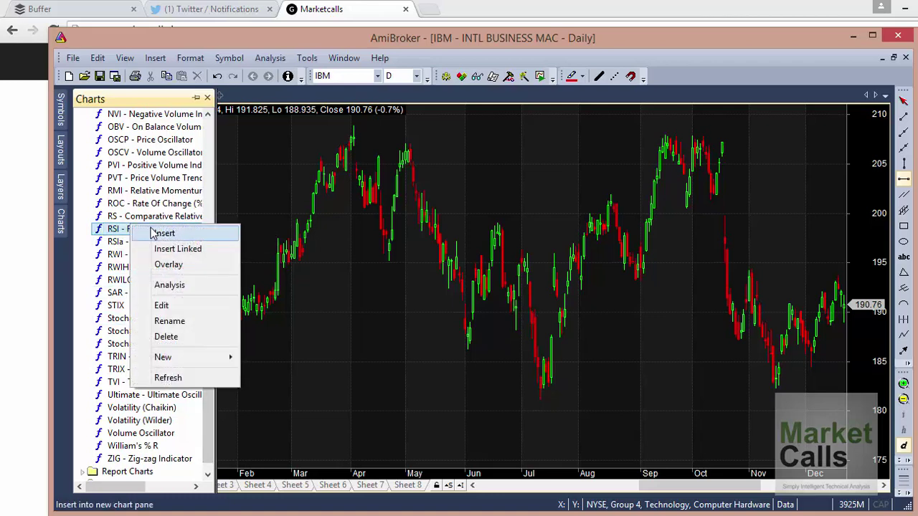
left_click(160, 233)
left_click(538, 332)
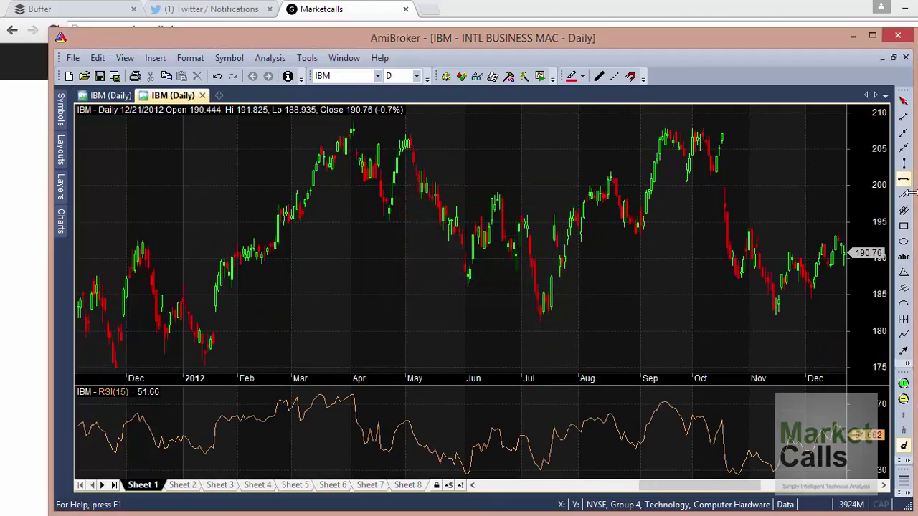
Draw horizontal lines across the RSI pane at about 70 and about 30
left_click(904, 383)
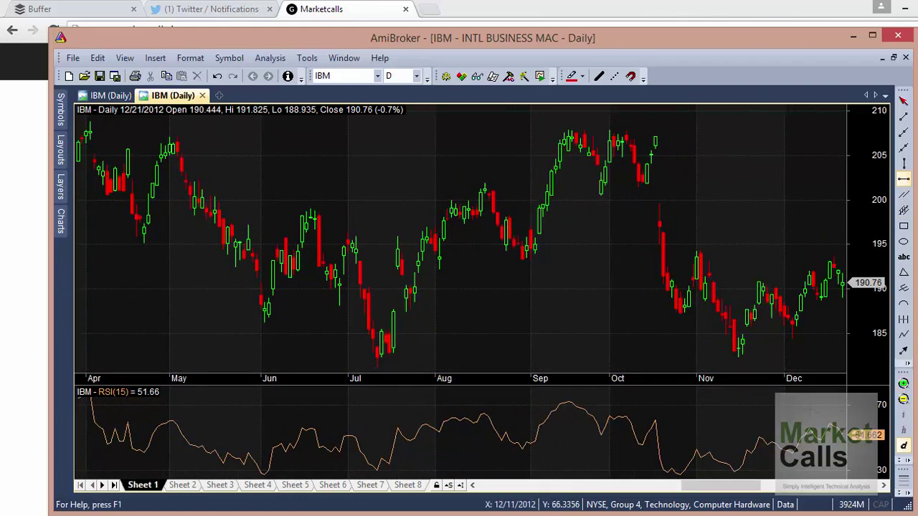
left_click(808, 407)
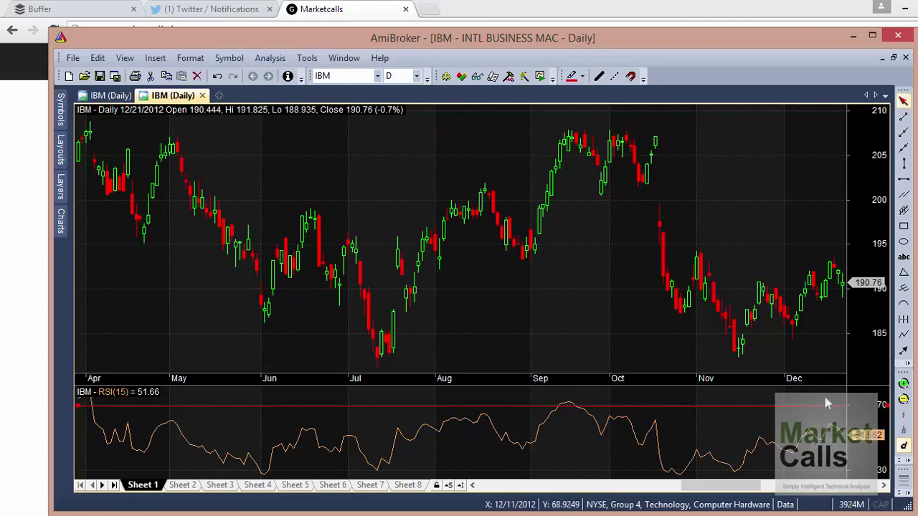
left_click(903, 178)
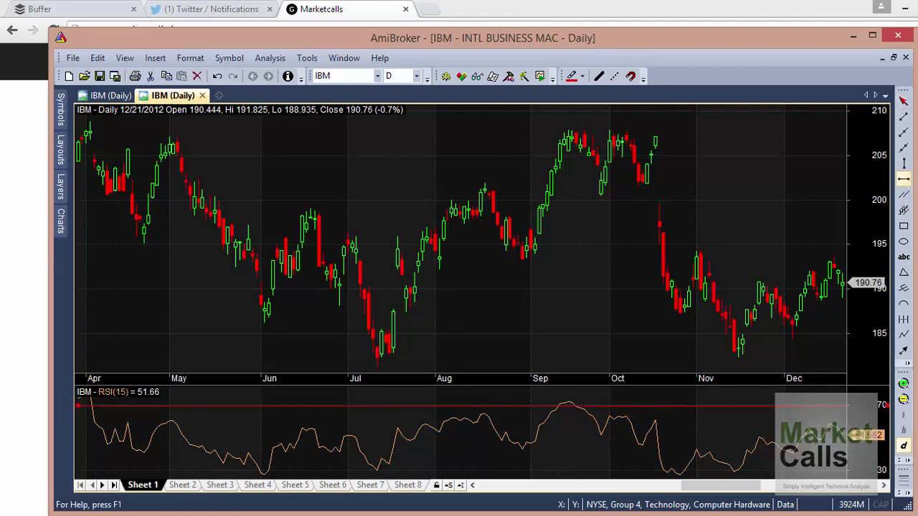
left_click(824, 472)
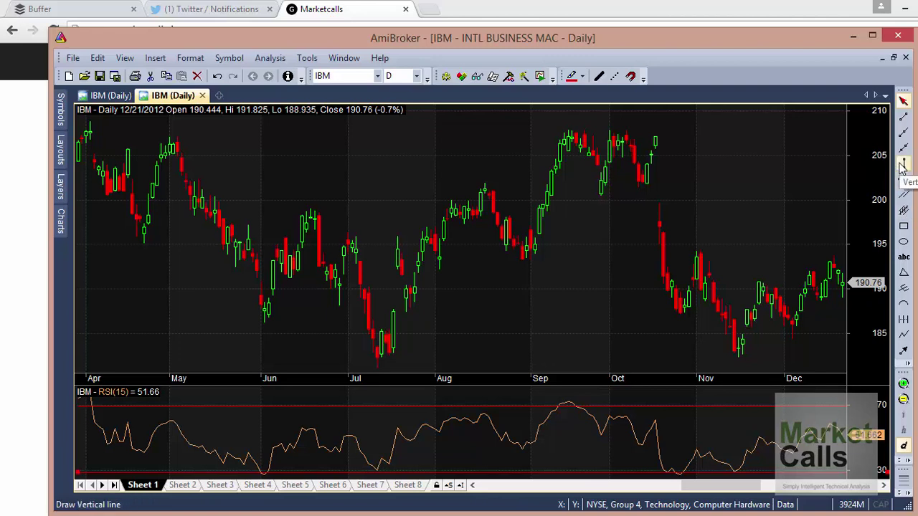
Draw parallel trend lines spanning about 71 bars, the lower from the mid-July 2012 low, the upper above the August and September highs
left_click(902, 200)
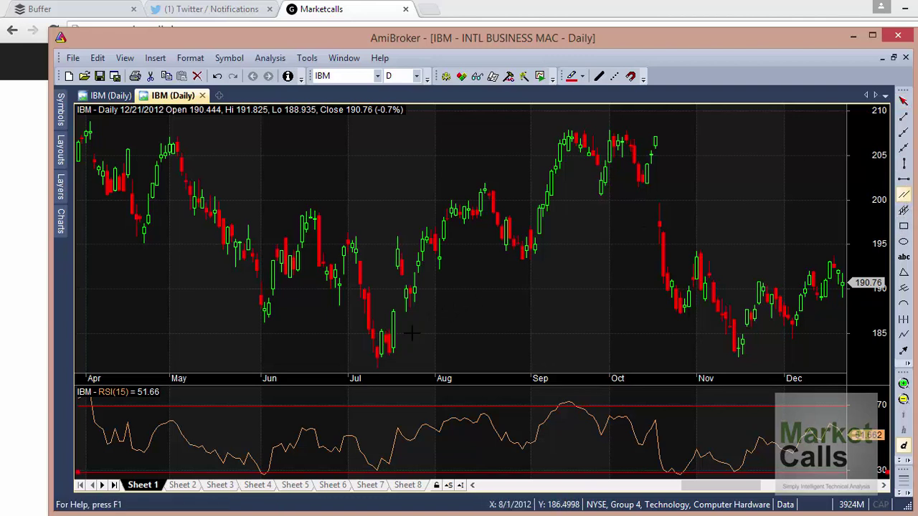
mouse_move(380, 362)
left_mouse_down()
mouse_move(638, 149)
mouse_move(679, 143)
left_mouse_up()
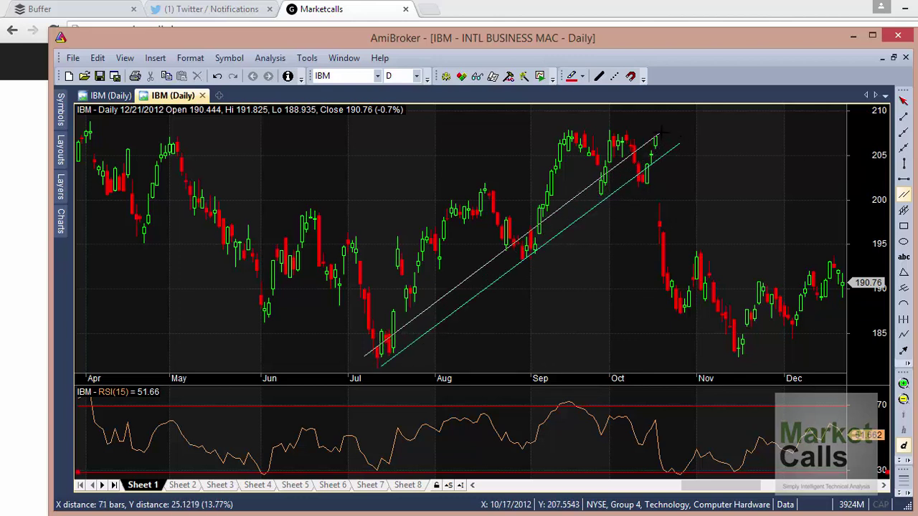
left_click(574, 114)
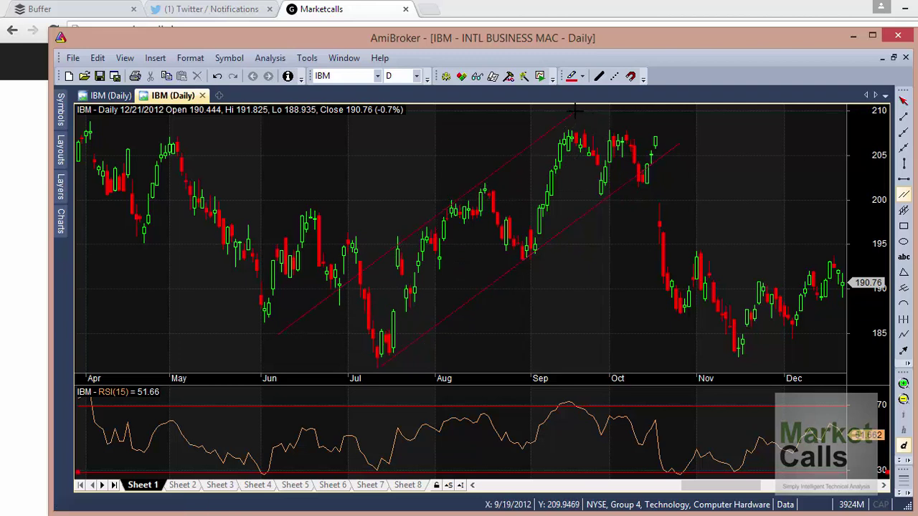
Place two more parallel lines over the October to December 2012 candles, and remove the whole set of parallel lines
left_click(750, 202)
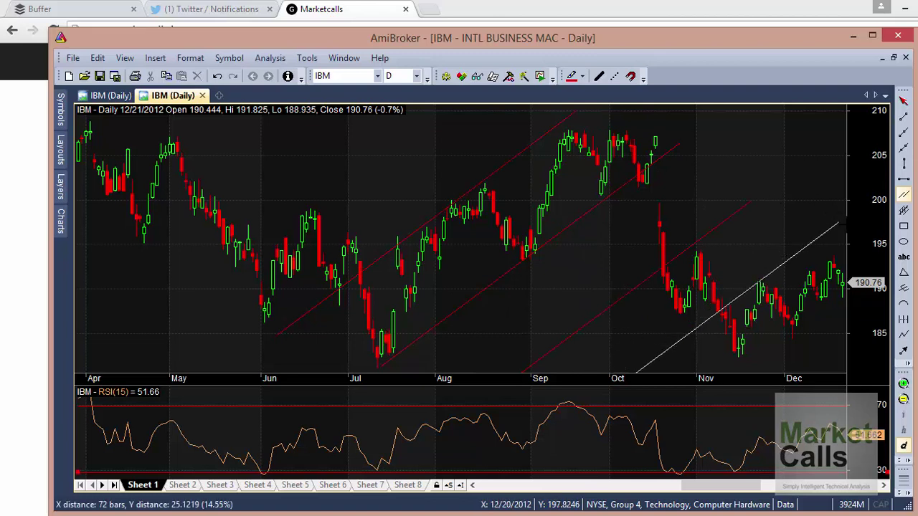
left_click(844, 228)
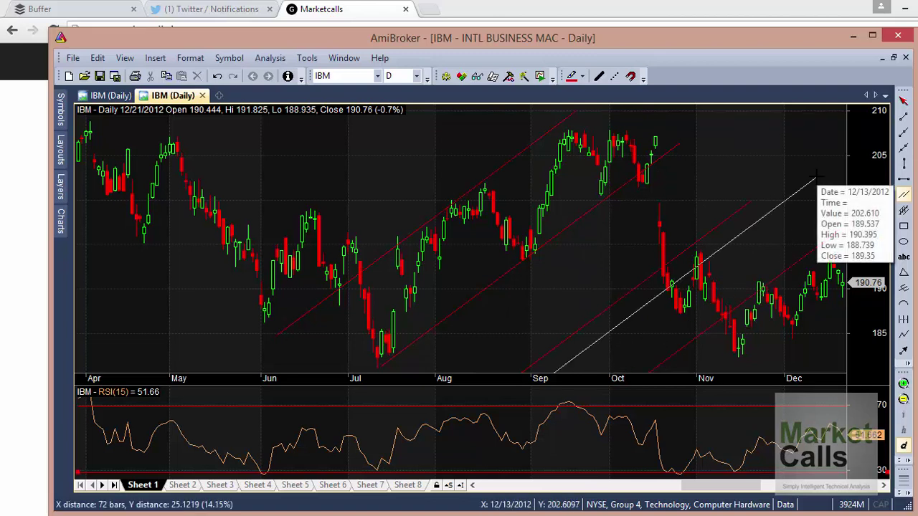
key("Escape")
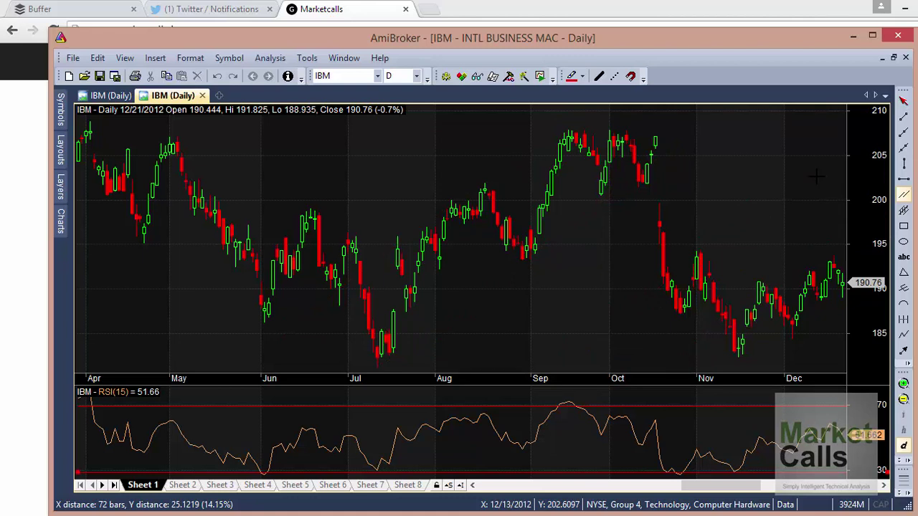
left_click(816, 176)
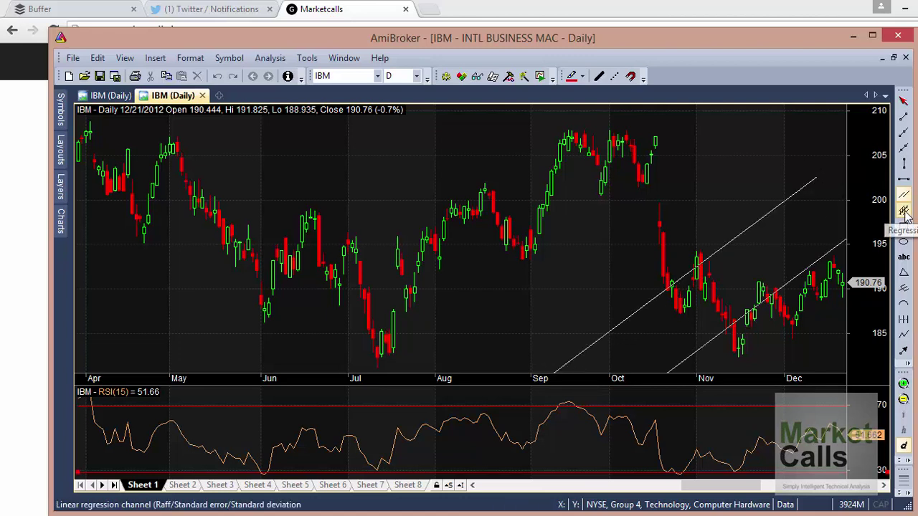
Draw a linear regression channel over the IBM candles from the mid-July 2012 low to mid-October 2012
left_click(904, 211)
mouse_move(376, 370)
left_mouse_down()
mouse_move(456, 264)
mouse_move(667, 182)
mouse_move(644, 183)
left_mouse_up()
mouse_move(666, 167)
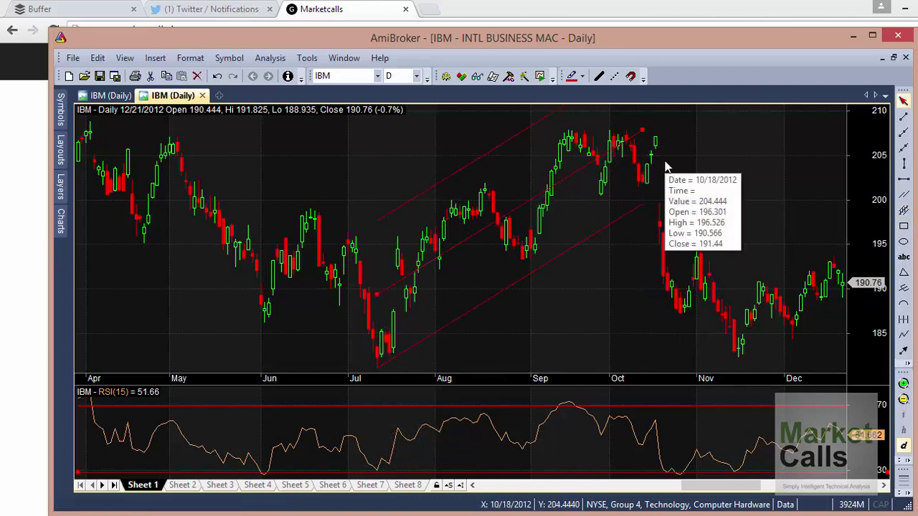
Delete the regression channel and draw a rectangle from late October to early December 2012, between about 199.5 and 206
key("Delete")
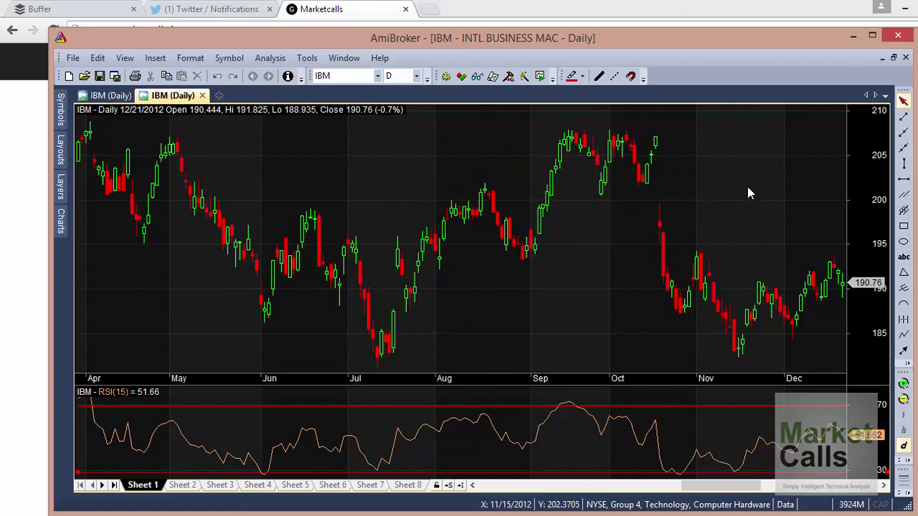
left_click(904, 229)
left_click_drag(670, 143, 788, 204)
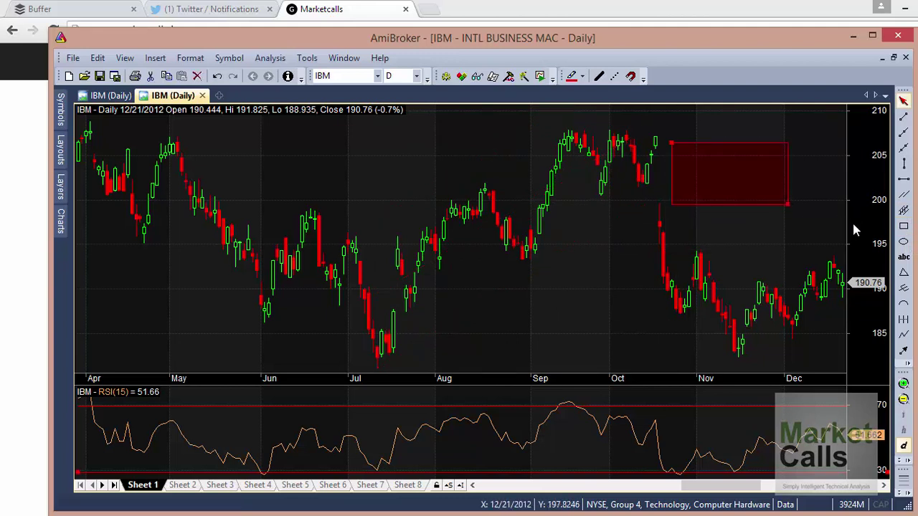
Draw an ellipse over the mid-June to late September 2012 candles and a triangle over the late April to mid-June candles
left_click(903, 242)
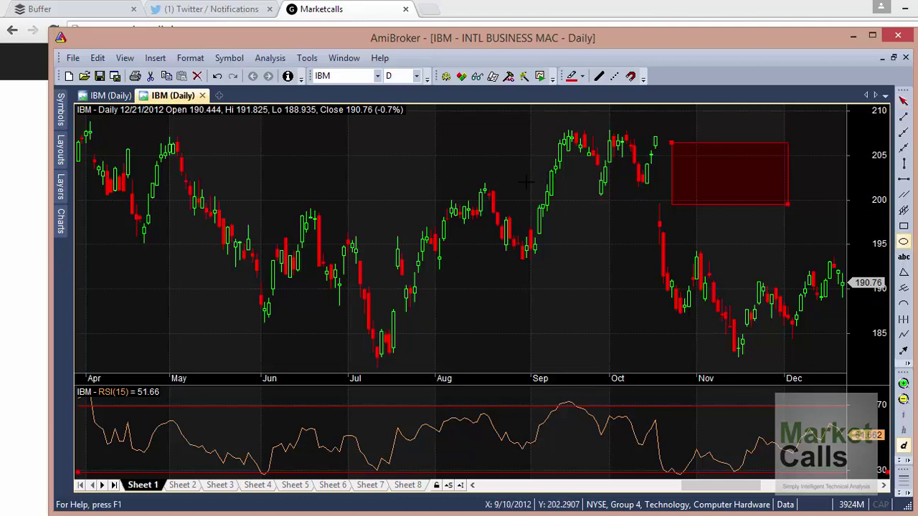
left_click_drag(306, 204, 596, 358)
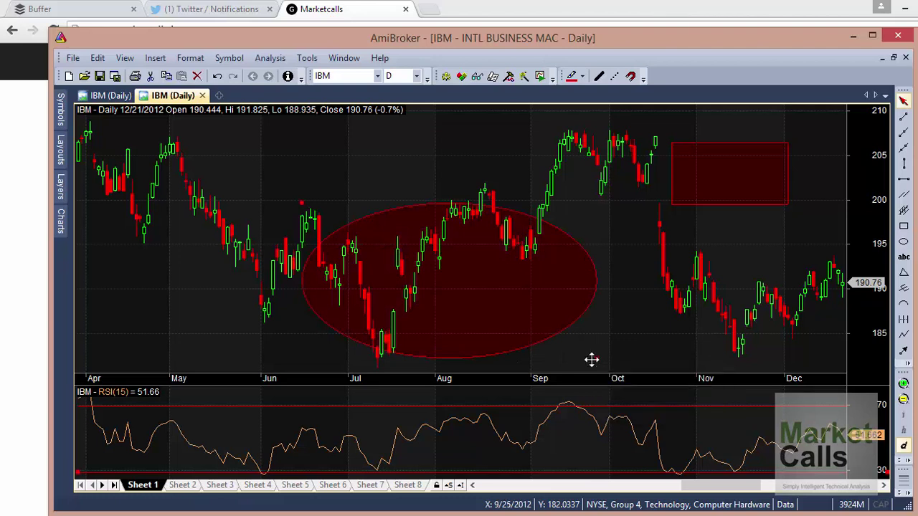
left_click(905, 272)
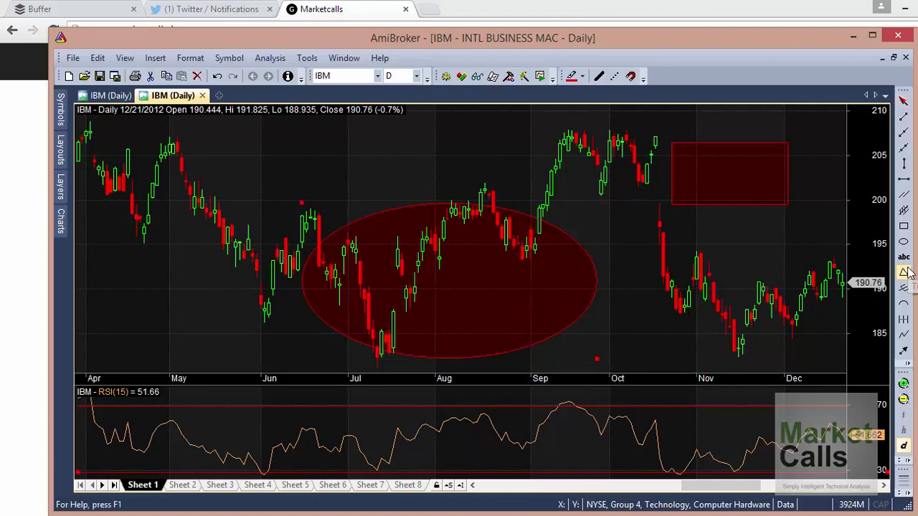
left_click_drag(152, 138, 234, 244)
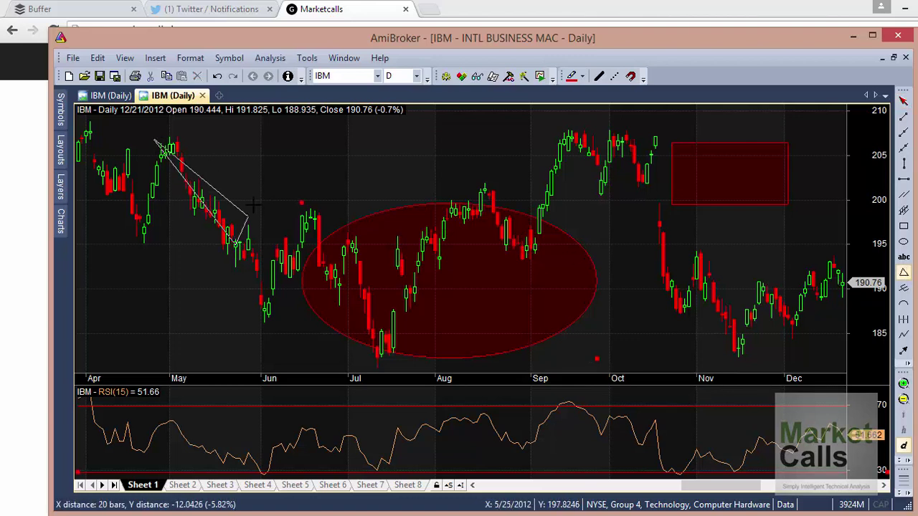
key("Escape")
left_click(313, 136)
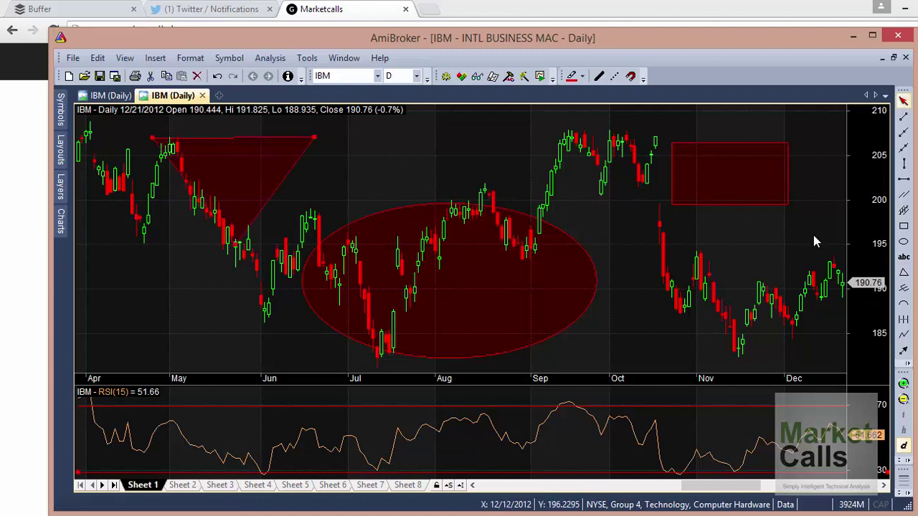
Add the text note "Buy at 200" above the July 2012 candles, and delete it
left_click(904, 261)
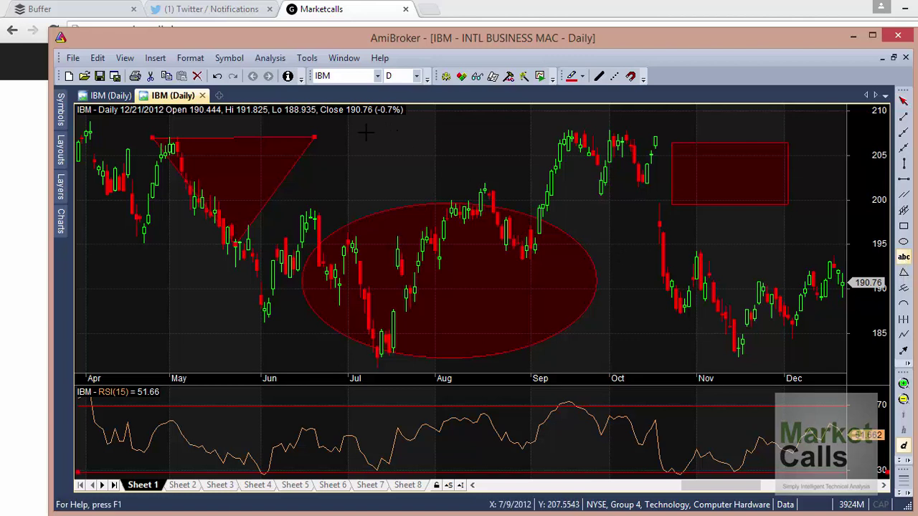
left_click(364, 132)
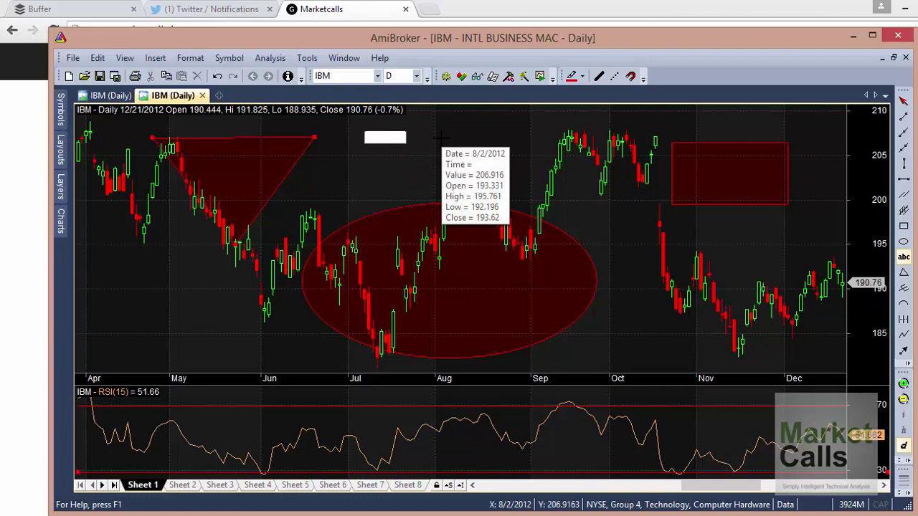
type("Buy at")
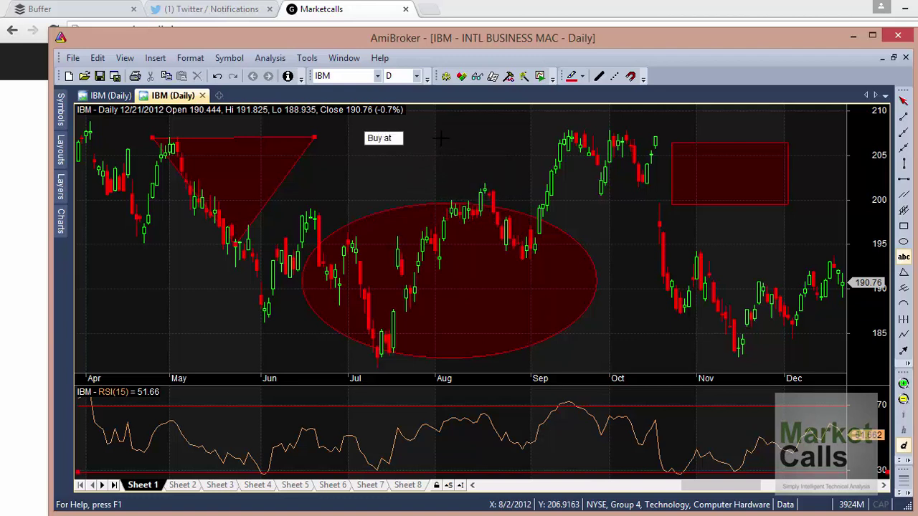
type(" 200")
left_click(467, 143)
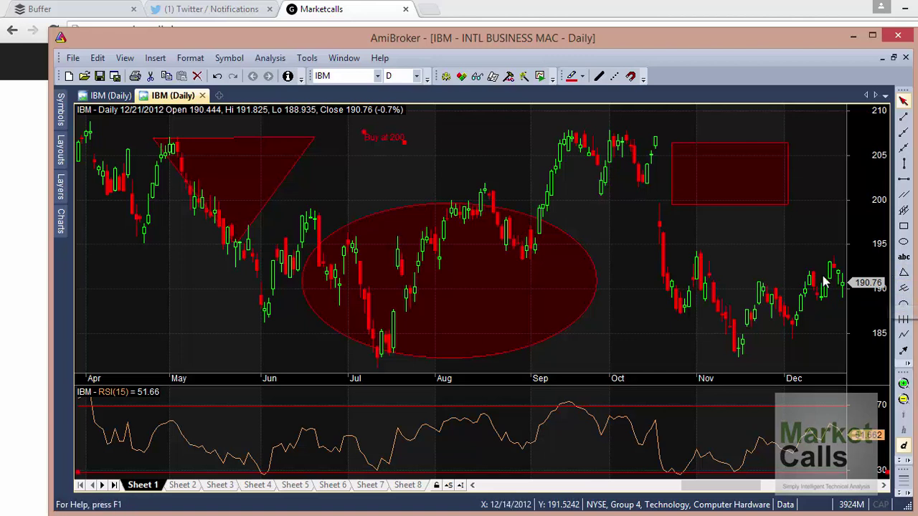
key("Delete")
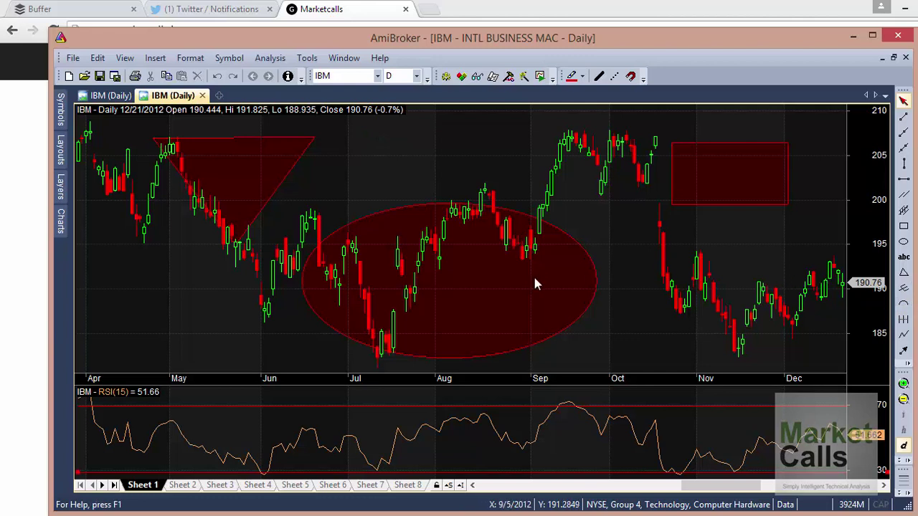
left_click(481, 280)
key("Escape")
left_click(590, 264)
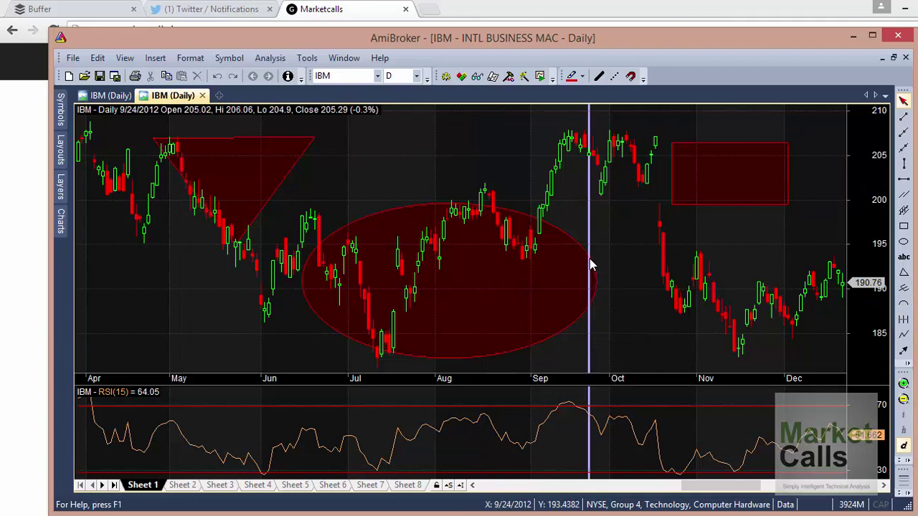
key("Escape")
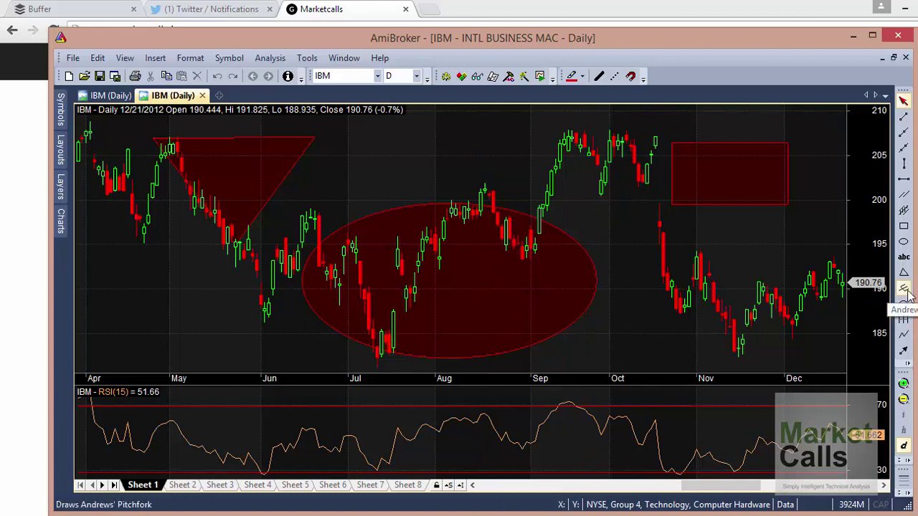
Open a new default IBM chart and draw an Andrews' Pitchfork from the August 2010 low through the July 2011 high and August 2011 low
left_click(220, 96)
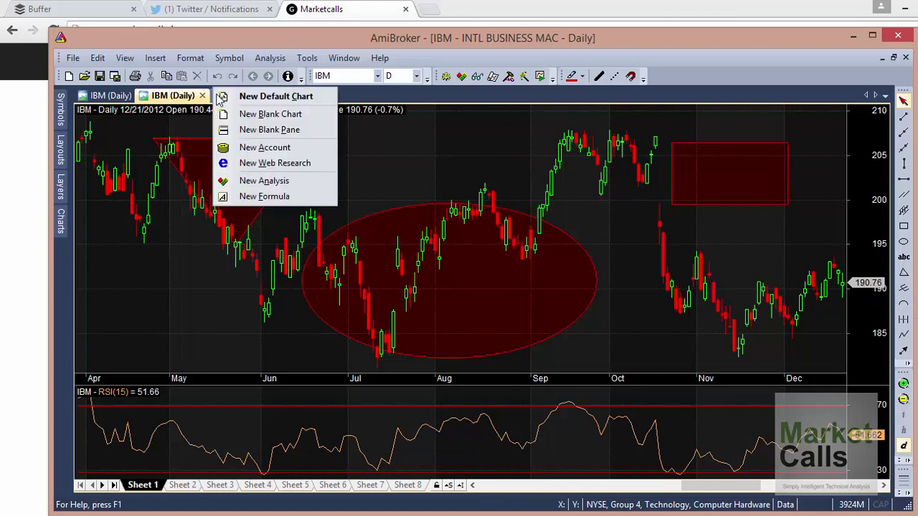
left_click(275, 96)
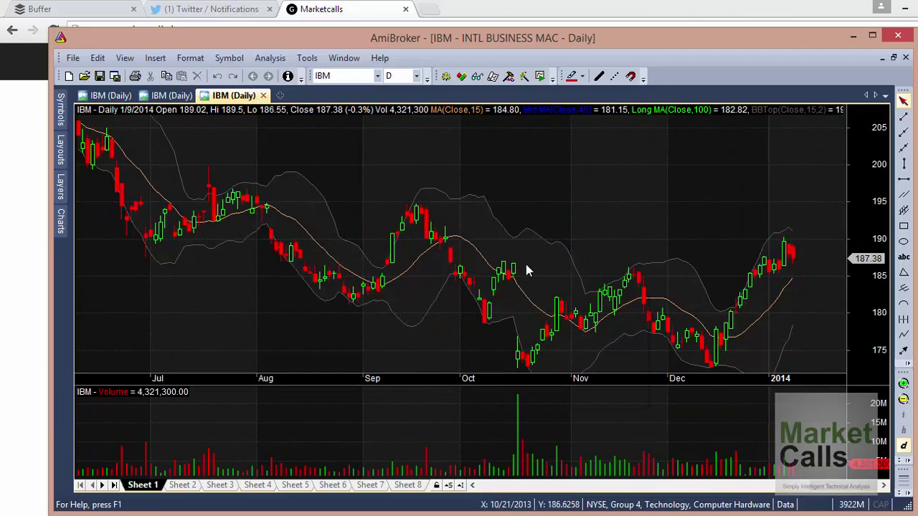
left_click(904, 400)
left_click(904, 401)
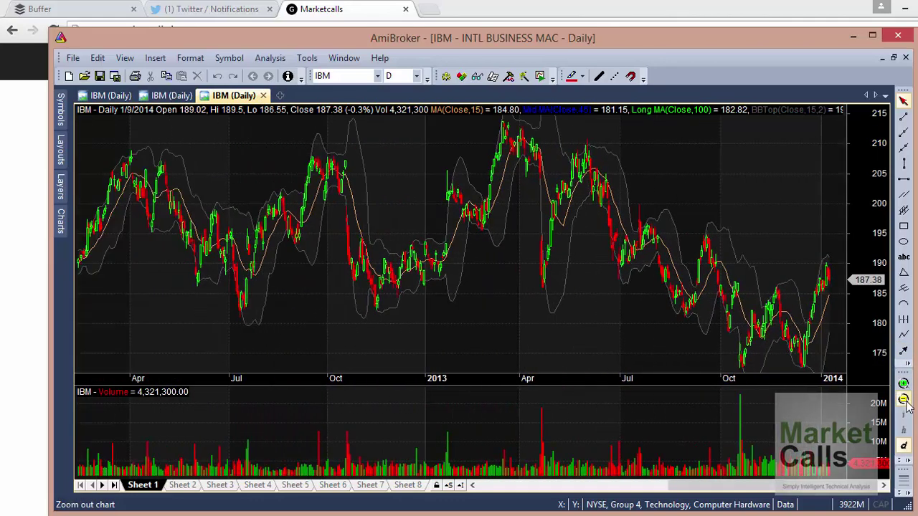
left_click(904, 400)
left_click(904, 400)
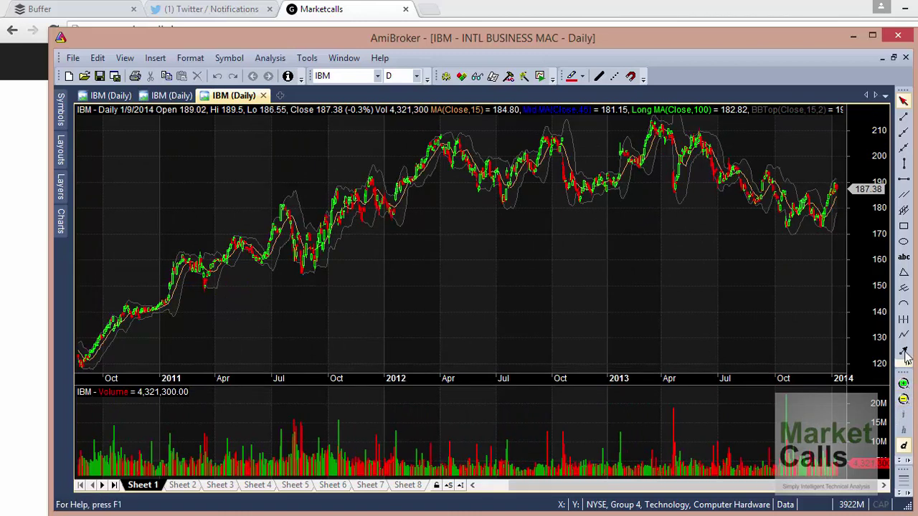
left_click(903, 290)
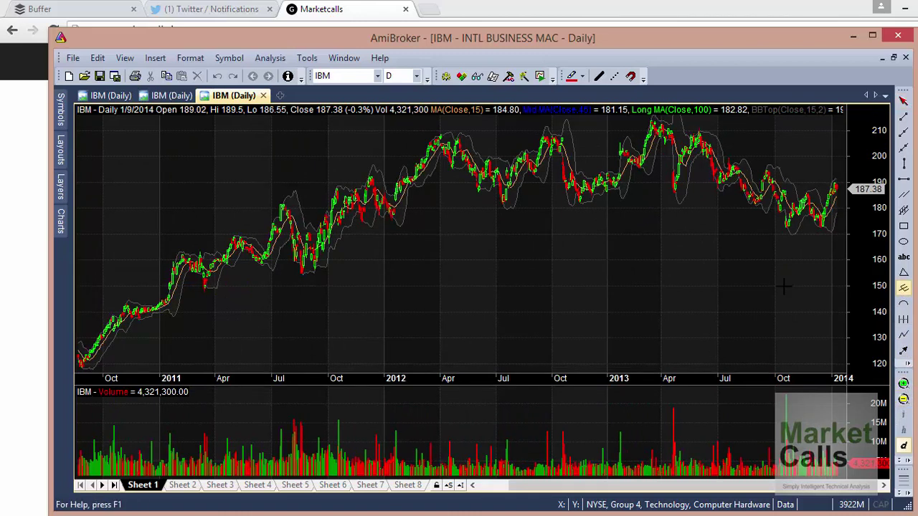
left_click_drag(76, 368, 285, 206)
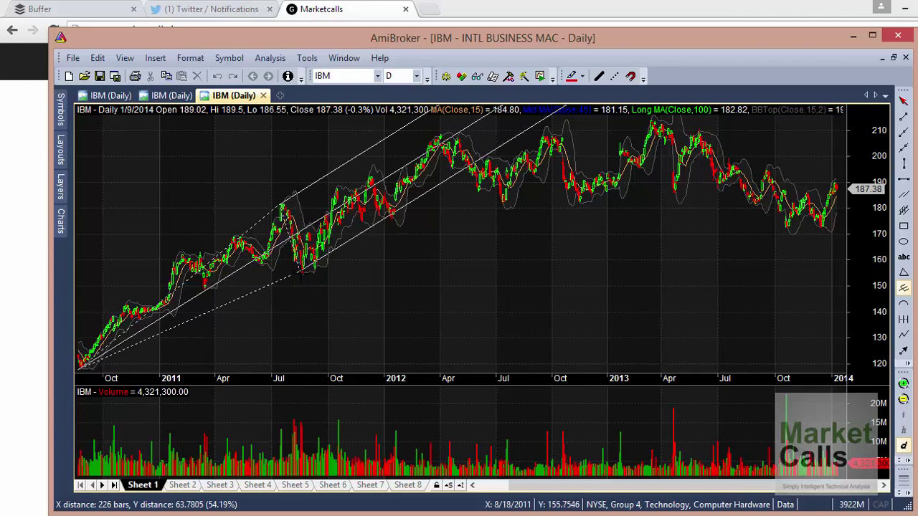
left_click(302, 273)
mouse_move(516, 290)
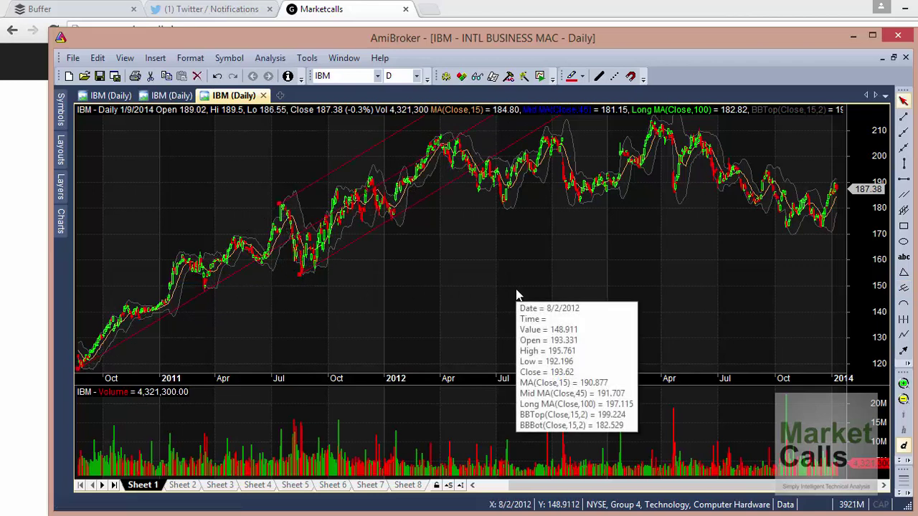
Draw an arrow rising from about 127 in November 2011 to about 168 in February 2013, and place Fibonacci time zones starting in April 2011
left_click(905, 352)
left_click_drag(348, 345, 630, 239)
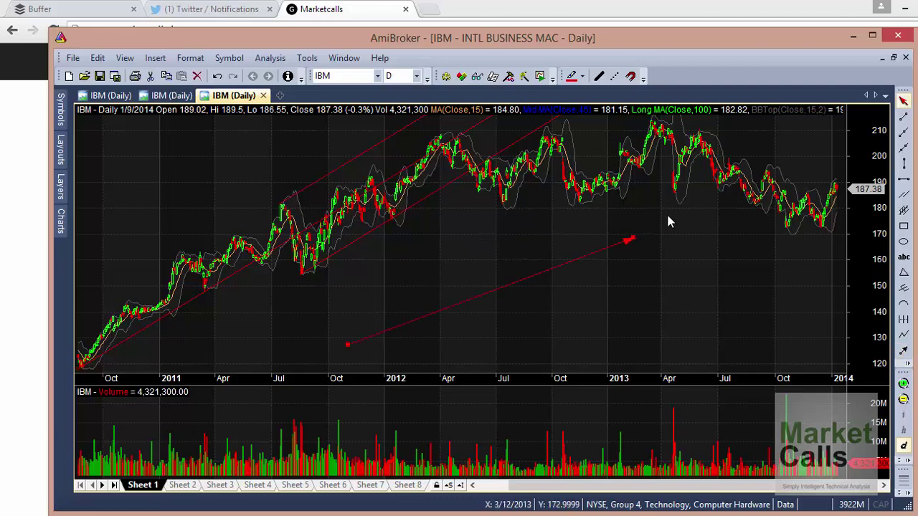
left_click(907, 462)
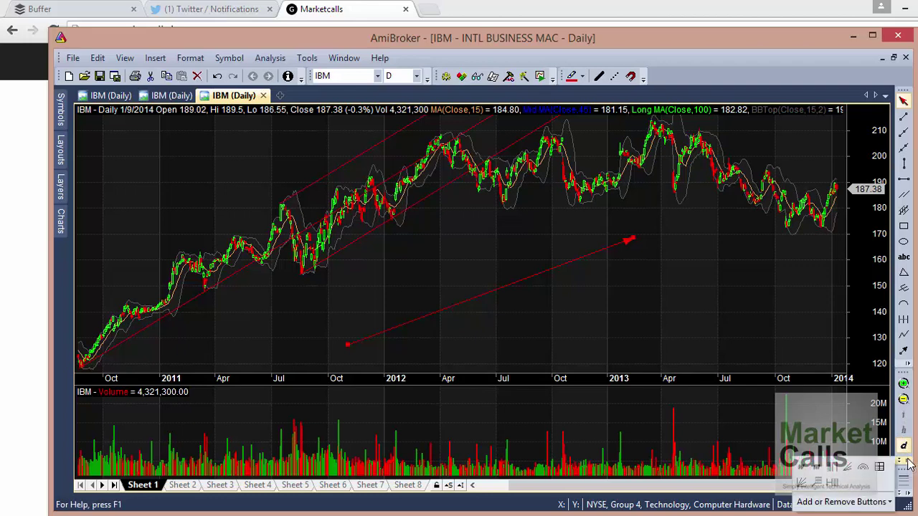
left_click(836, 466)
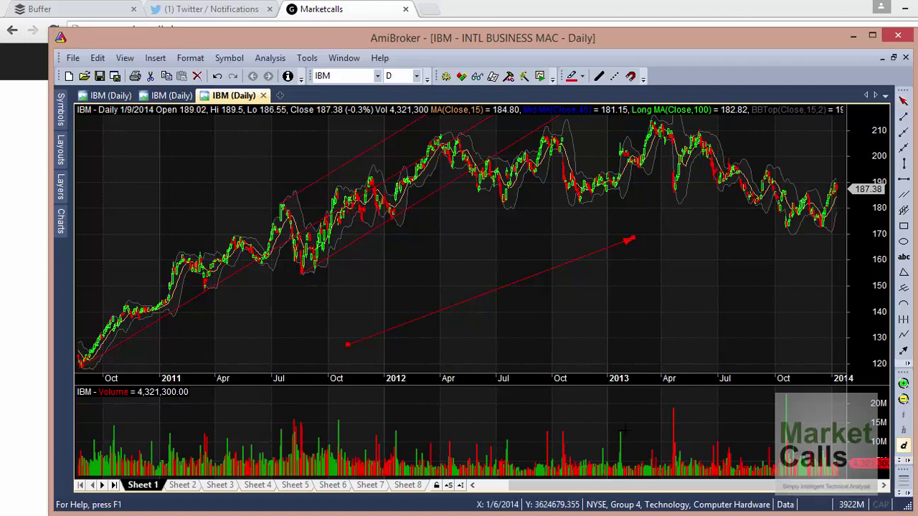
left_click(223, 323)
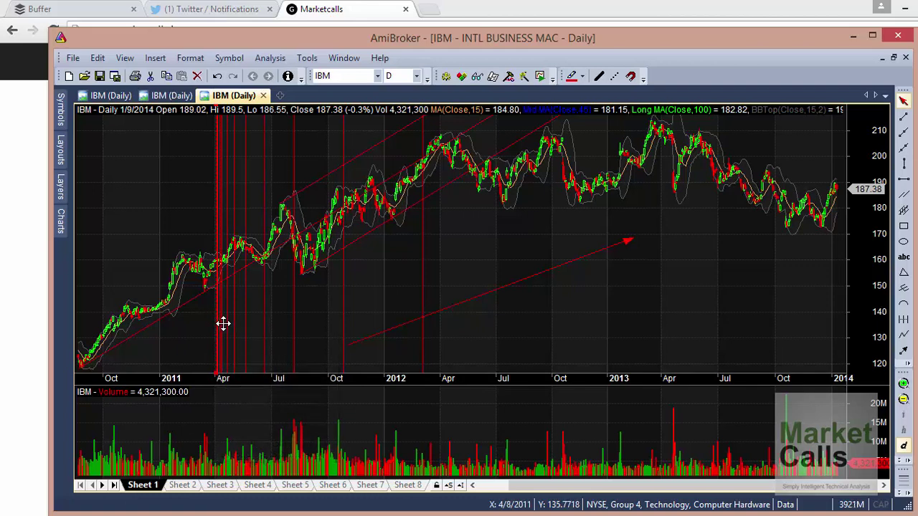
left_click(423, 265)
key("Escape")
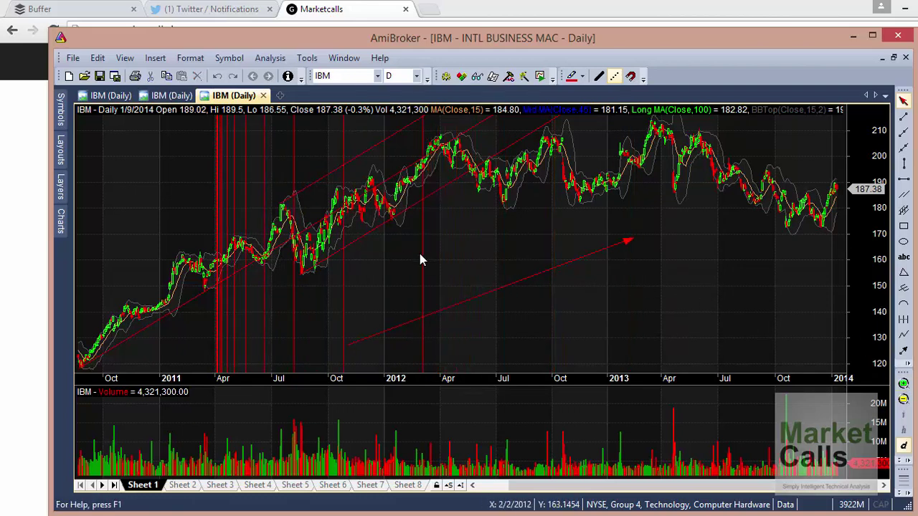
Open another new default IBM chart and show the additional drawing tools
left_click(287, 96)
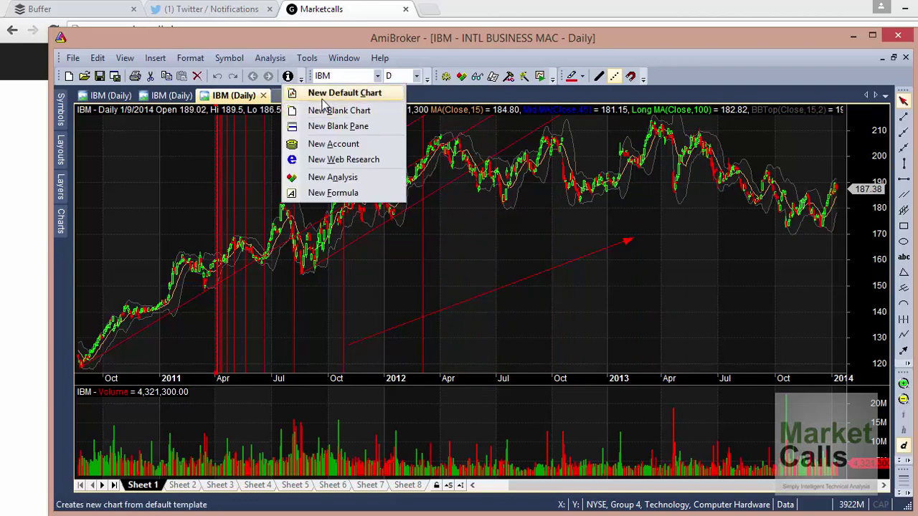
left_click(321, 100)
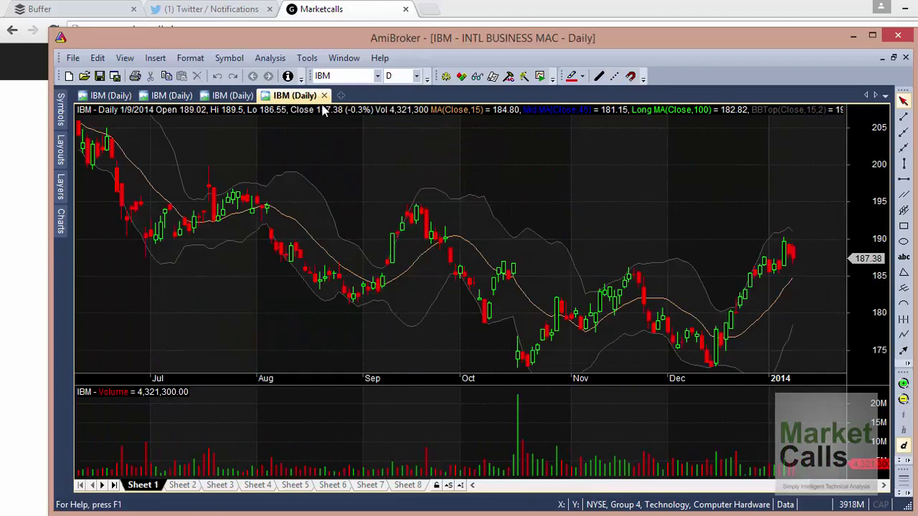
left_click(906, 365)
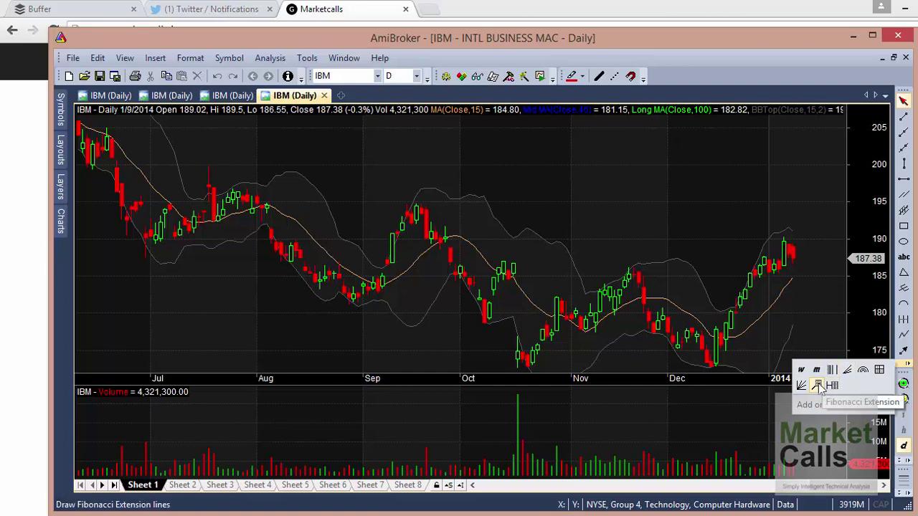
Delete the Fibonacci time zones, the Andrews' Pitchfork and the arrow from the IBM chart
left_click(905, 400)
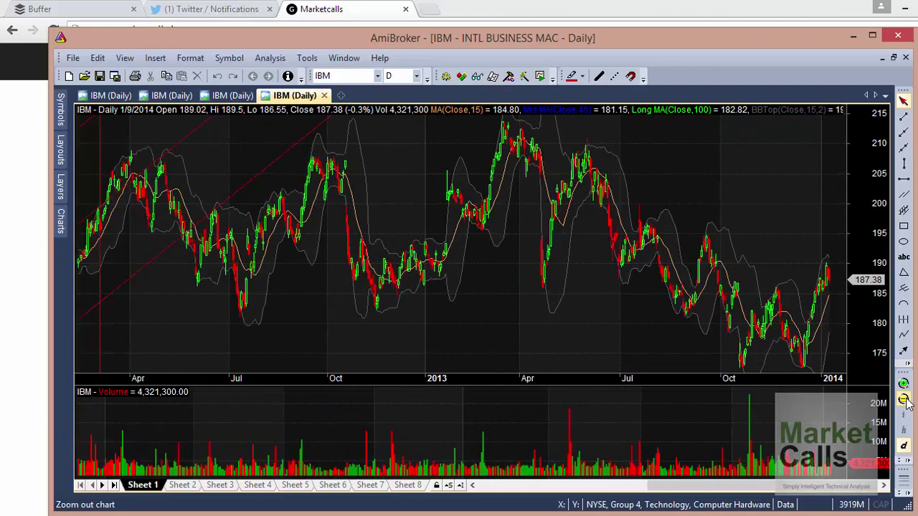
left_click(906, 399)
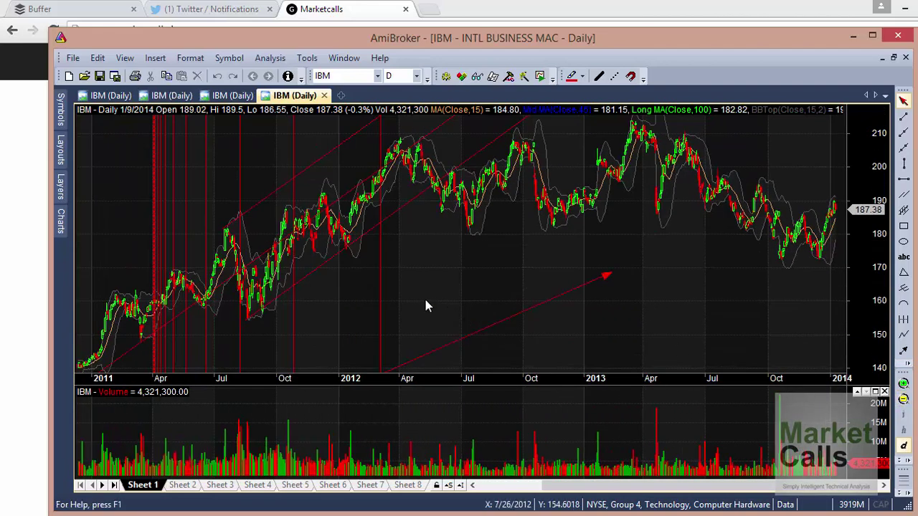
middle_click(378, 276)
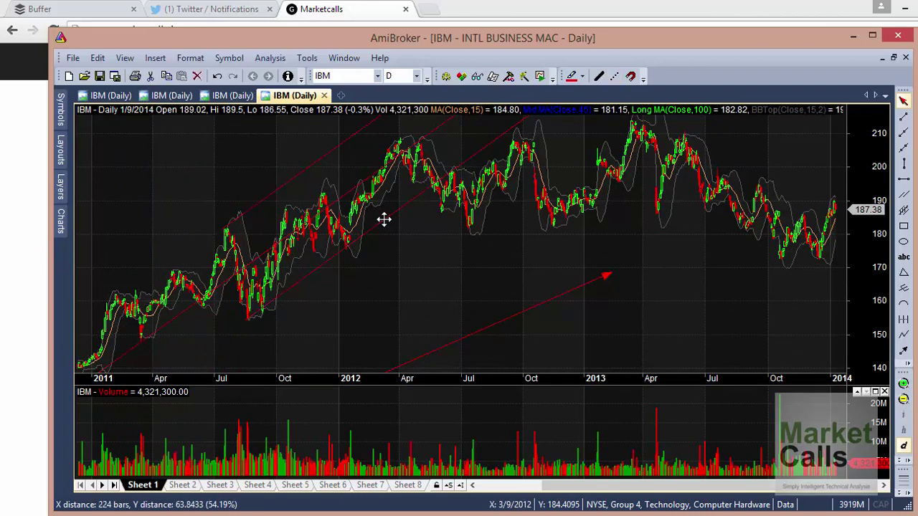
left_click(512, 317)
key("Delete")
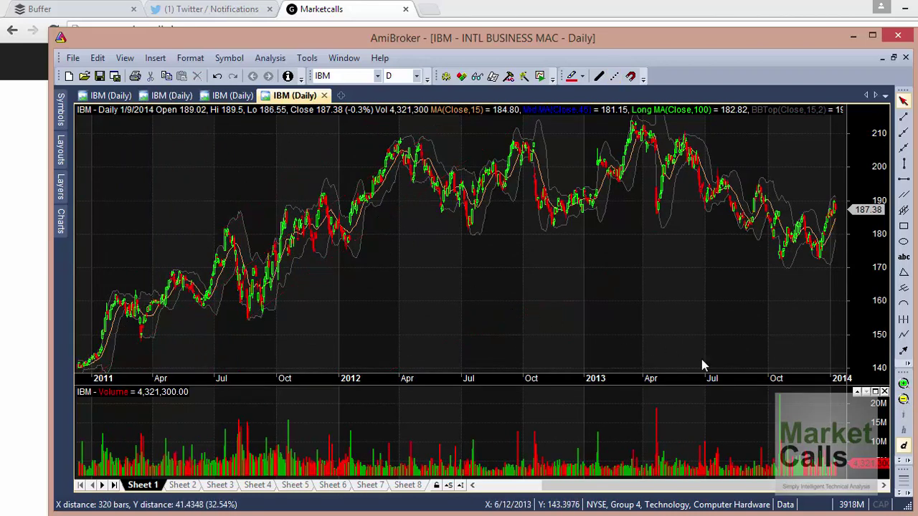
Draw a Fibonacci extension from the July 2010 low to the March 2013 high, with its third point near 117 in December 2010
left_click(903, 400)
left_click(903, 400)
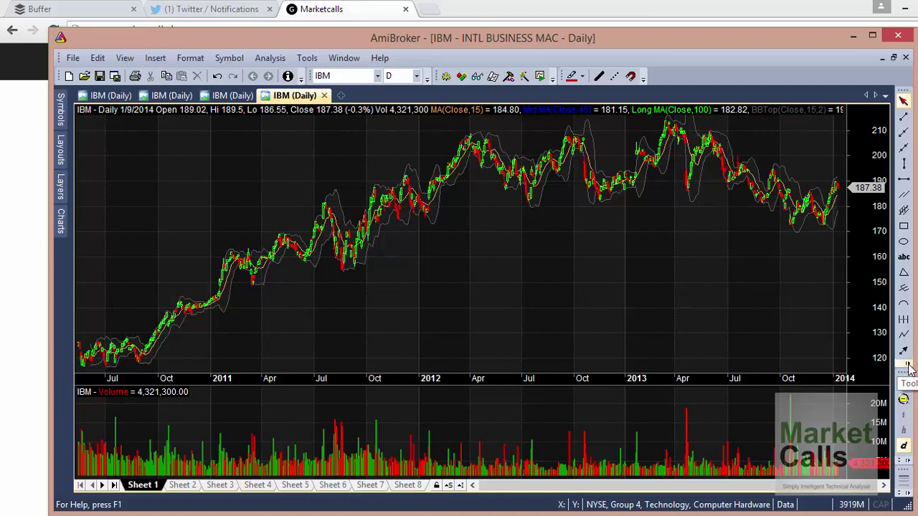
left_click(907, 464)
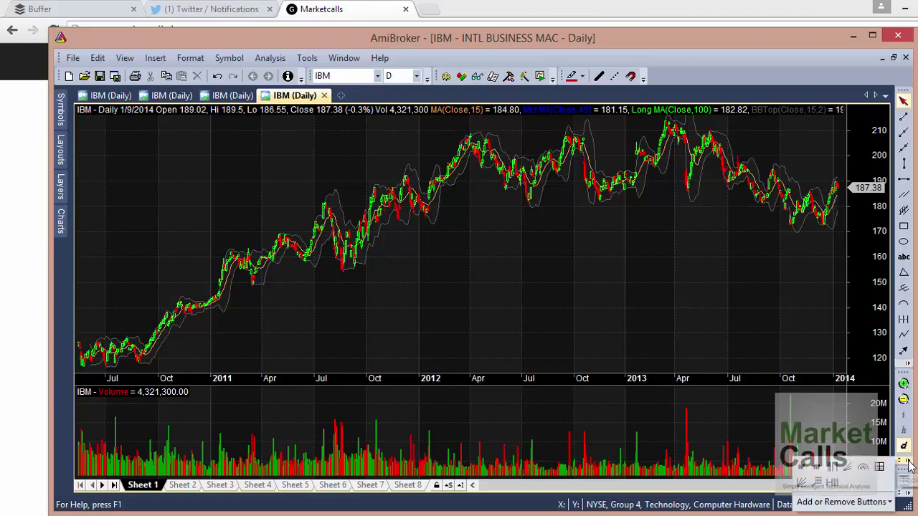
left_click(821, 486)
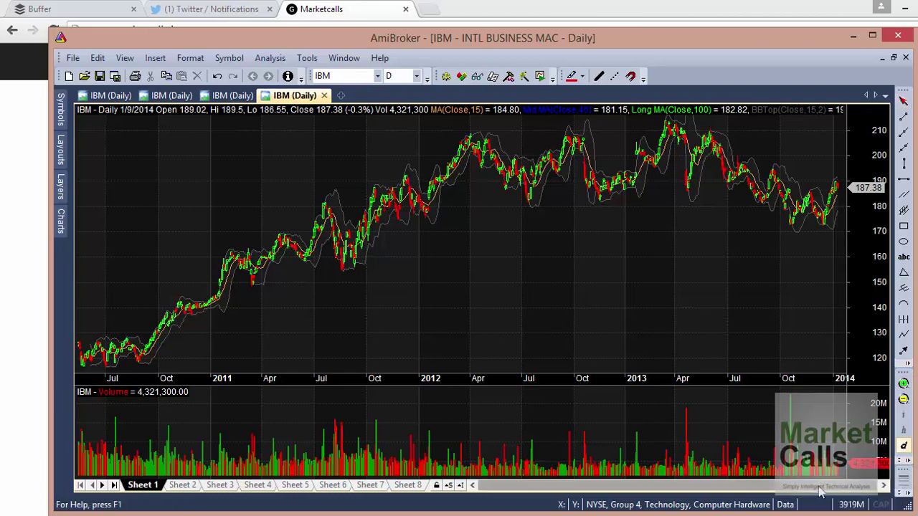
mouse_move(105, 373)
left_click_drag(108, 362, 673, 122)
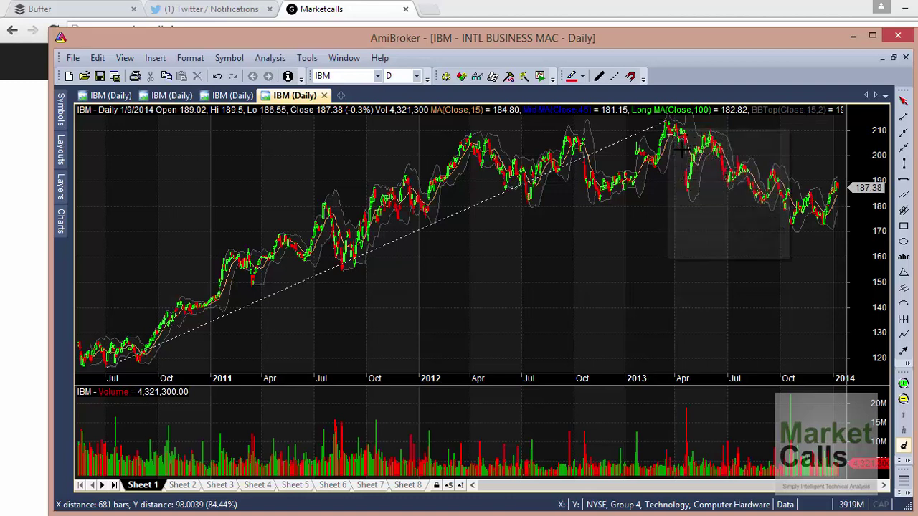
left_click_drag(692, 249, 841, 321)
mouse_move(667, 321)
left_mouse_down()
mouse_move(666, 303)
mouse_move(608, 369)
mouse_move(222, 406)
mouse_move(215, 360)
mouse_move(203, 364)
left_mouse_up()
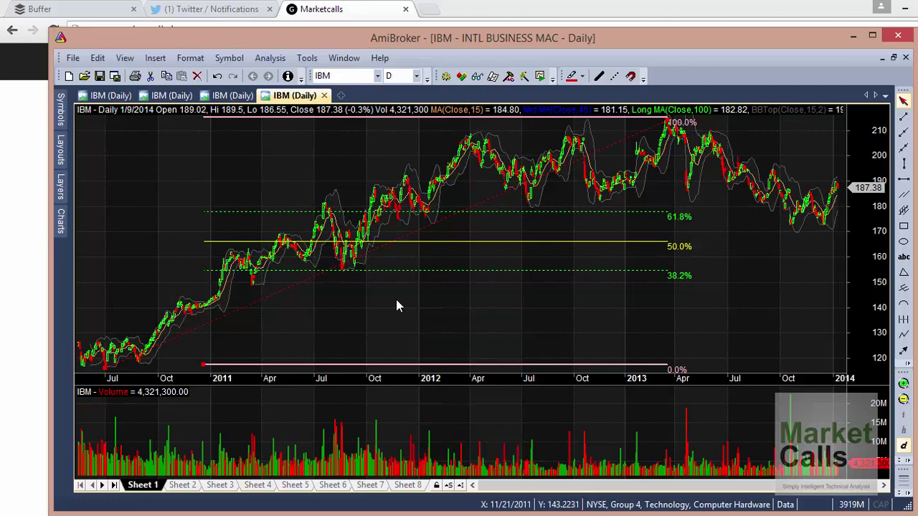
Delete the Fibonacci extension from the IBM chart
left_click(907, 463)
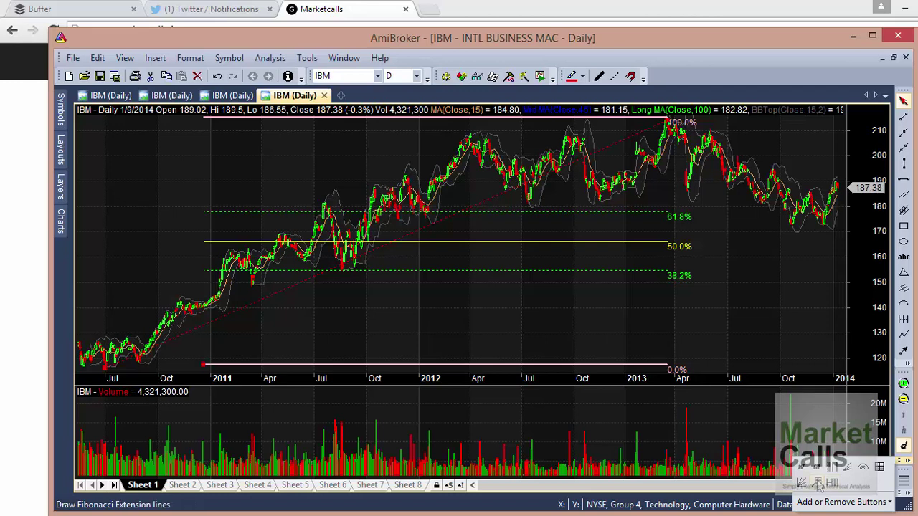
left_click(341, 95)
left_click(282, 211)
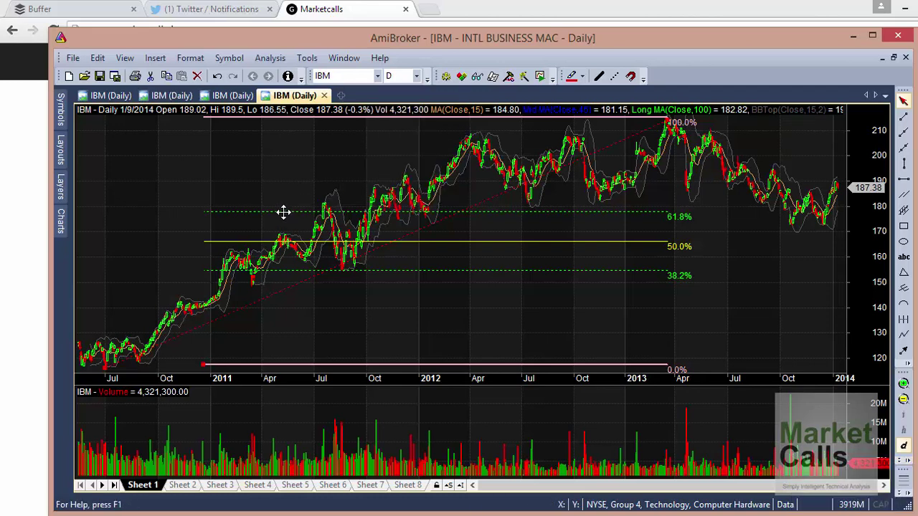
left_click(283, 212)
key("Delete")
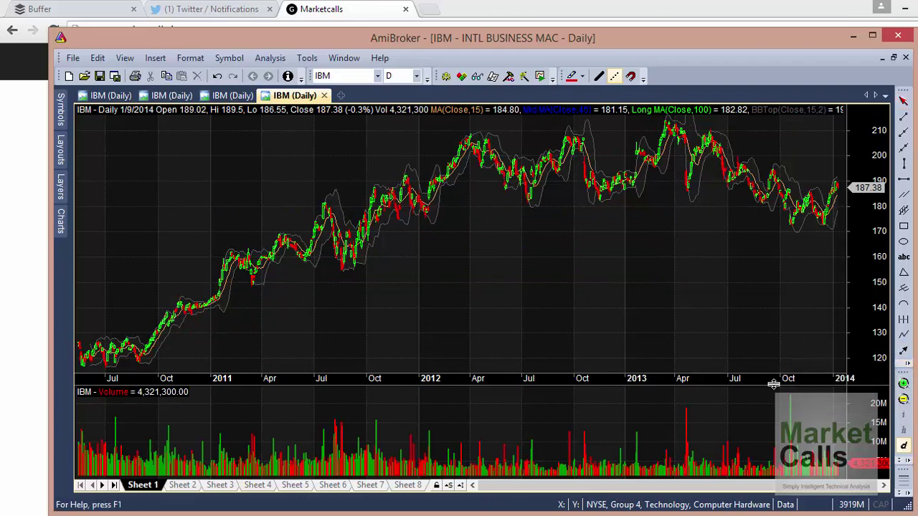
Draw a Gann fan from about 115.5 on 7/1/2010 to about 215.5 on 4/4/2013 and review its Gann level settings
mouse_move(106, 371)
left_mouse_down()
mouse_move(454, 215)
mouse_move(581, 114)
mouse_move(686, 121)
mouse_move(675, 118)
left_mouse_up()
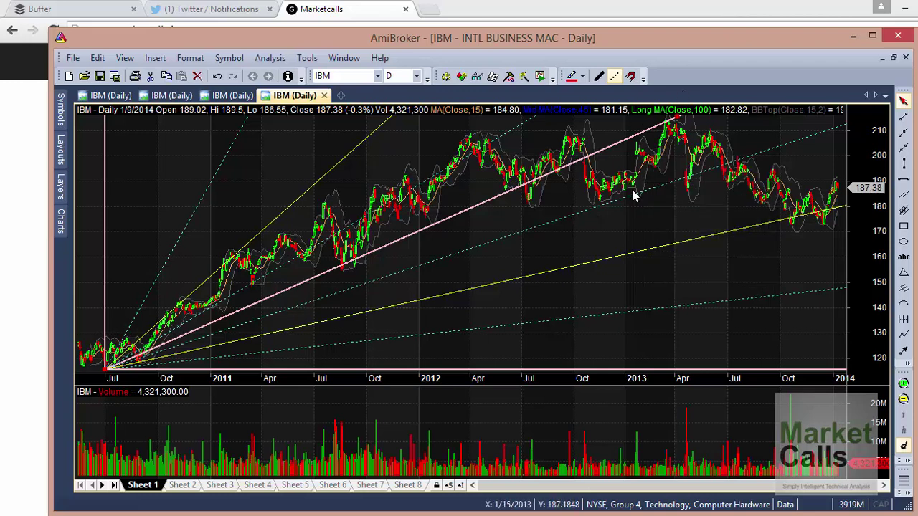
mouse_move(629, 192)
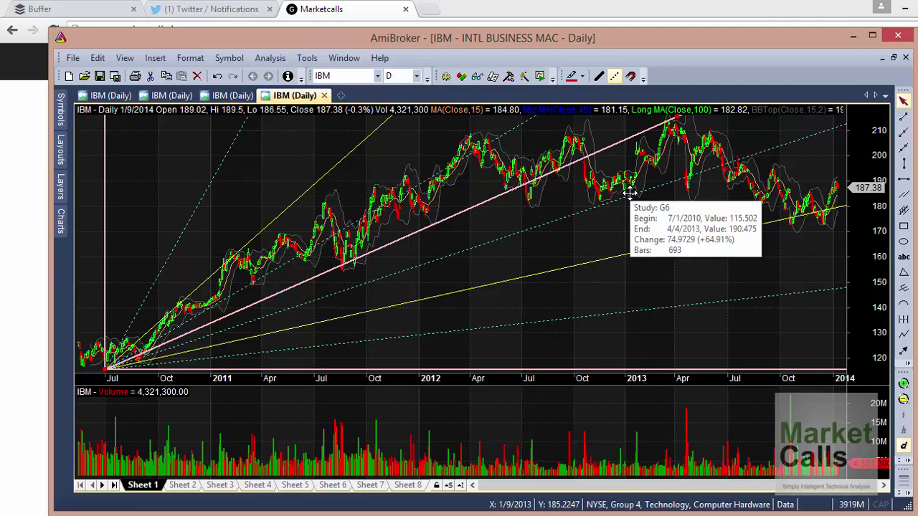
double_click(629, 192)
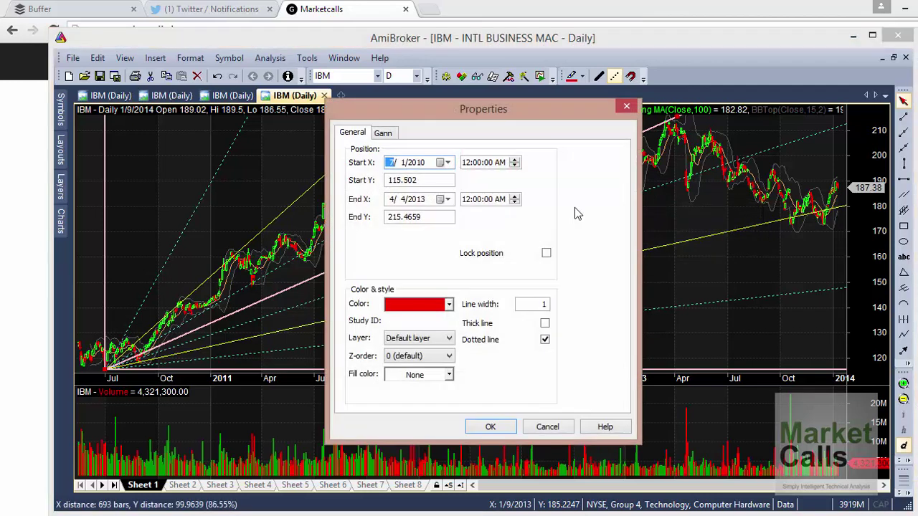
left_click(383, 134)
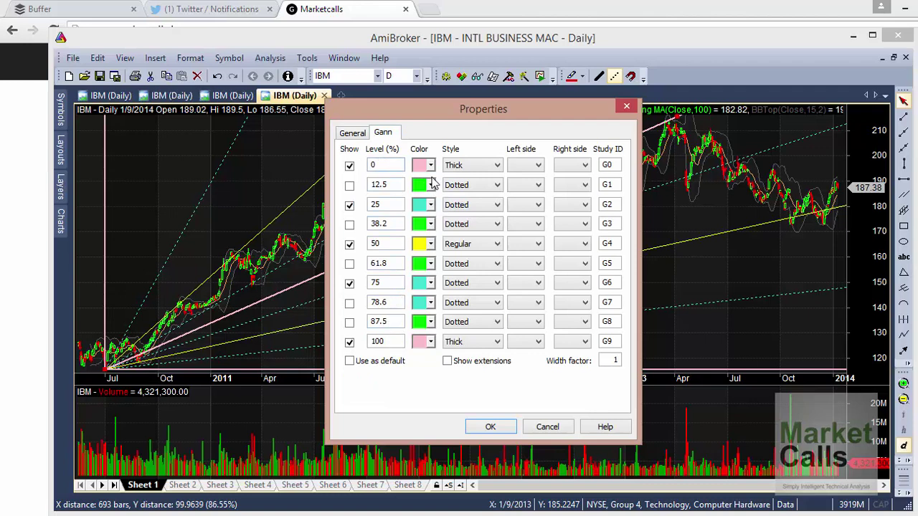
left_click(483, 166)
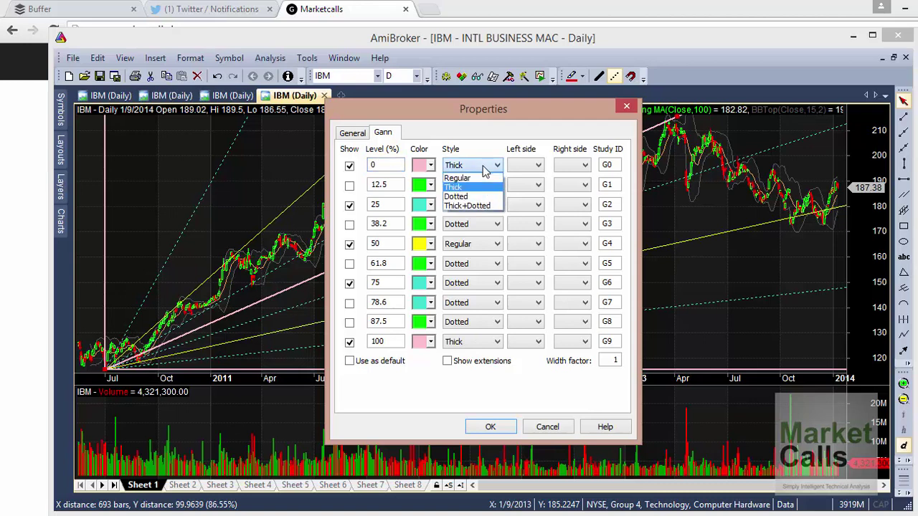
left_click(482, 165)
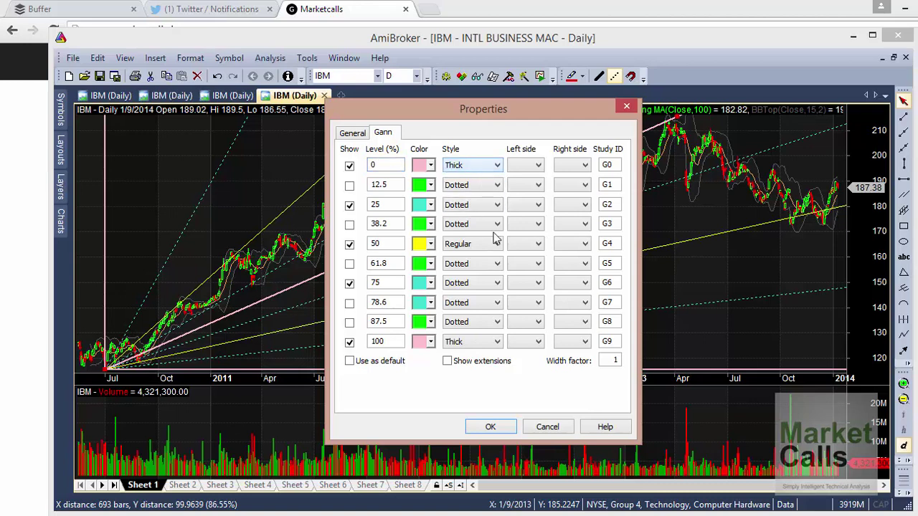
left_click(490, 427)
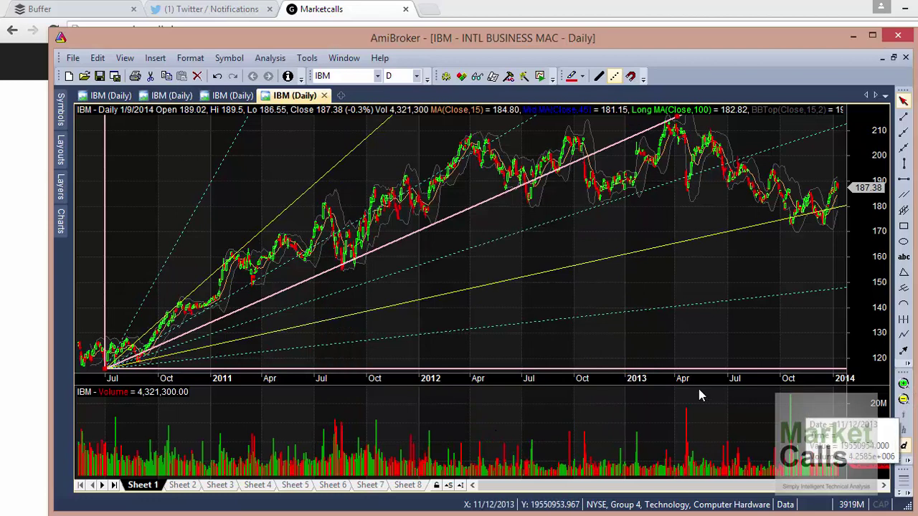
Tile the four open IBM chart windows vertically
mouse_move(667, 273)
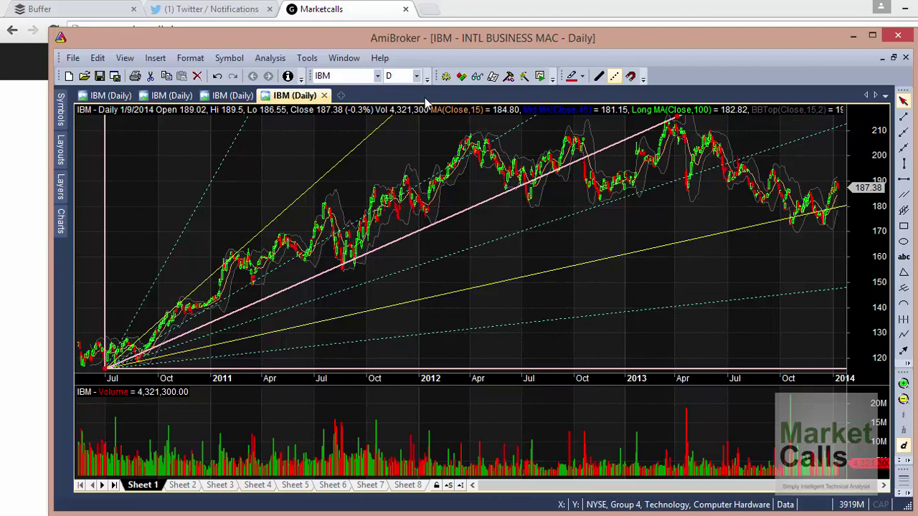
left_click(342, 62)
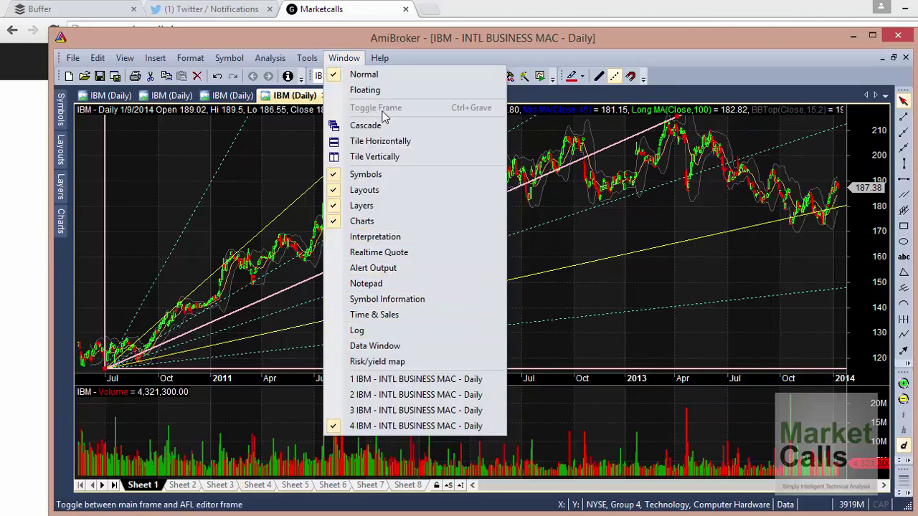
left_click(380, 158)
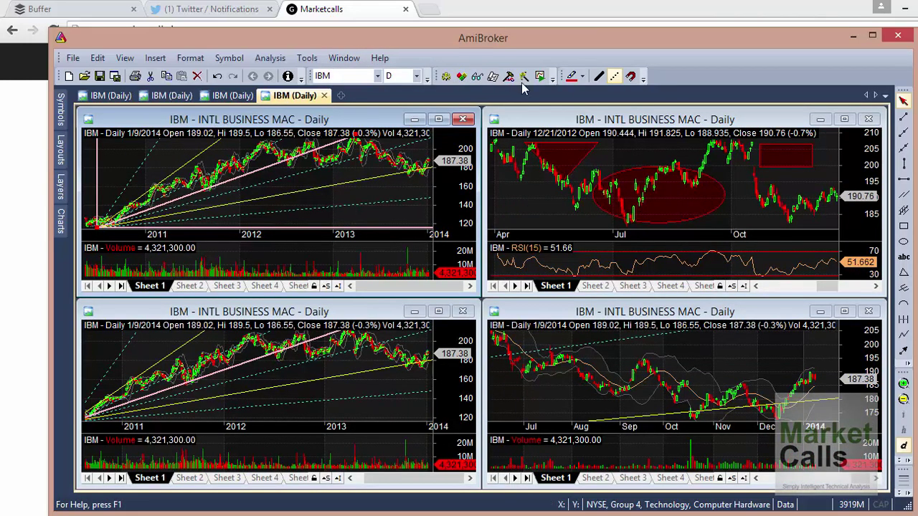
Set the active tiled chart's symbol to INTC and the symbol of the IBM chart below it to KO
left_click(377, 76)
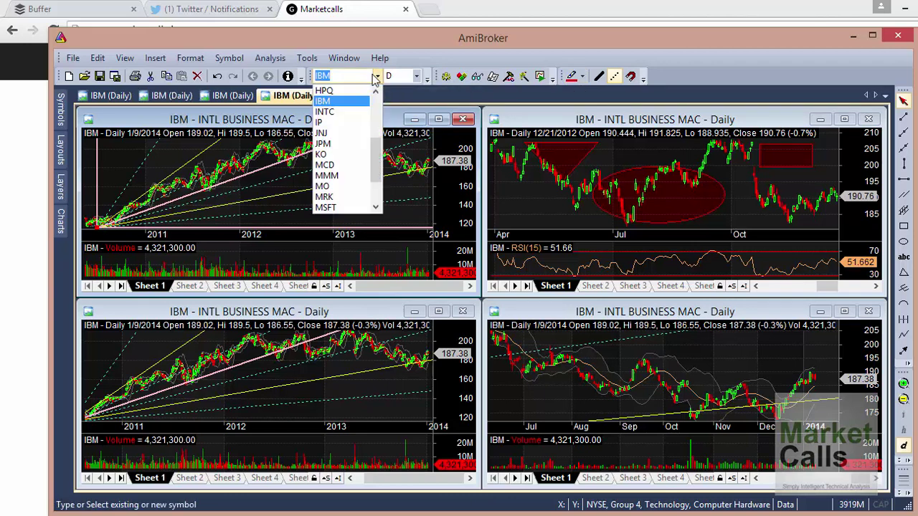
left_click(343, 115)
left_click(389, 355)
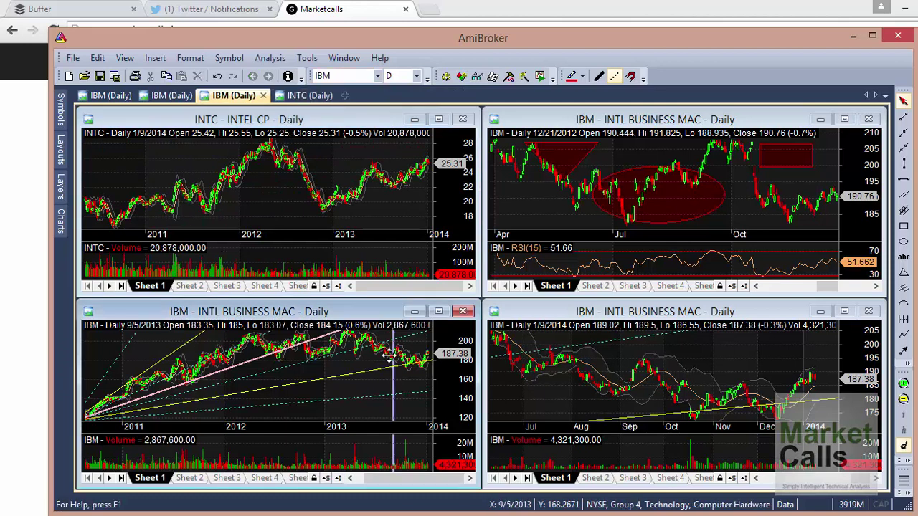
left_click(392, 358)
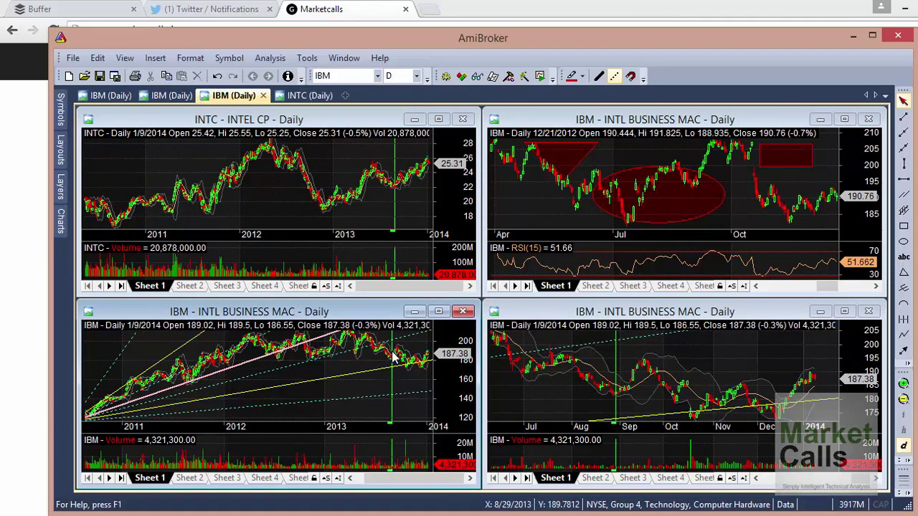
left_click(377, 76)
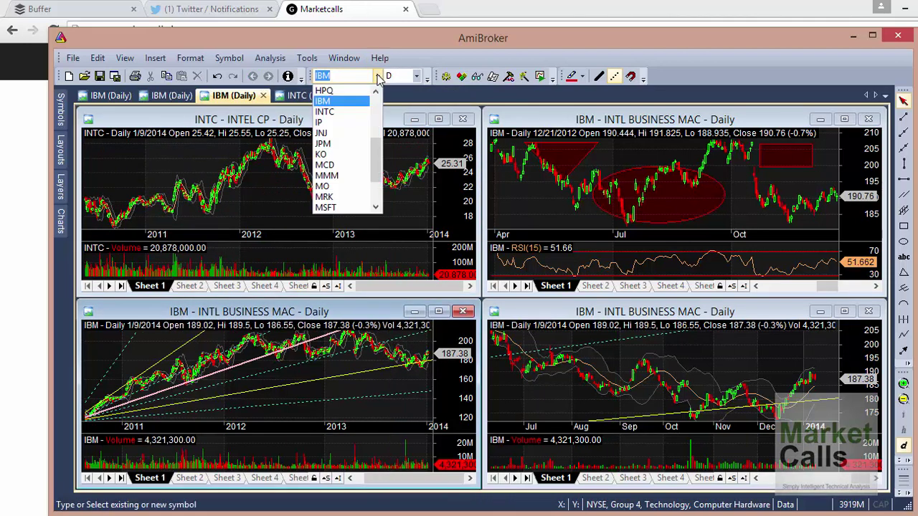
left_click_drag(380, 154, 380, 174)
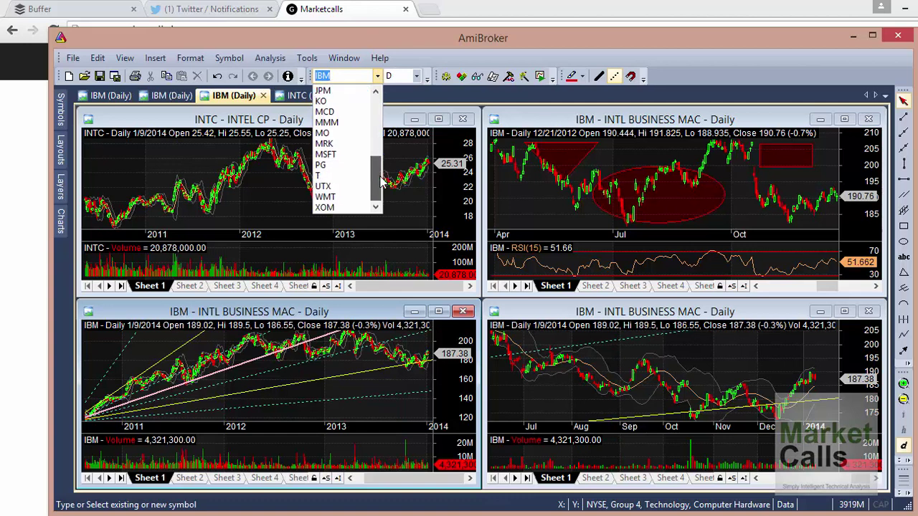
left_click(333, 105)
Set the symbol of the IBM chart beside the KO chart to MSFT
left_click(600, 318)
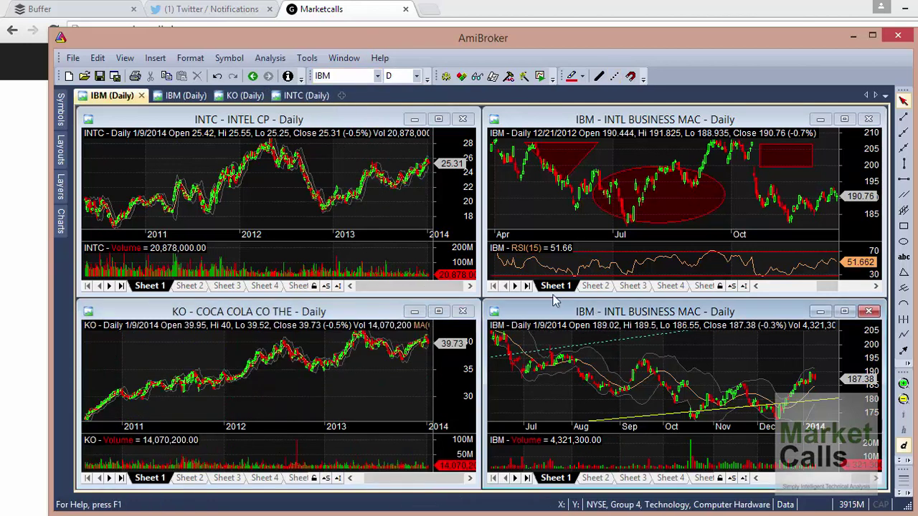
left_click(377, 76)
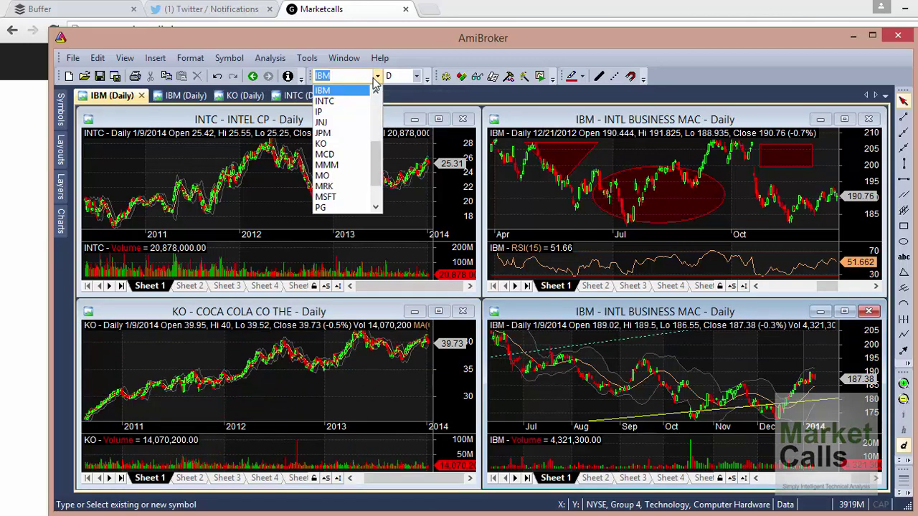
left_click(379, 185)
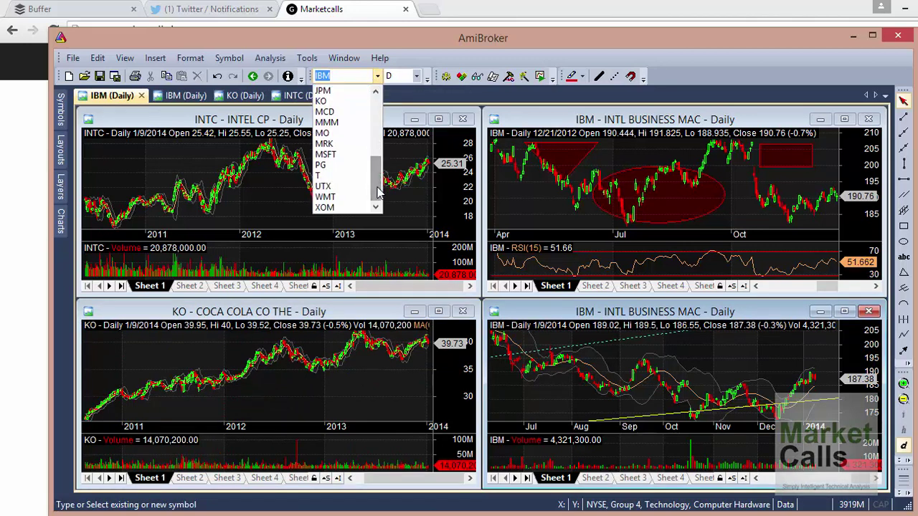
left_click(326, 154)
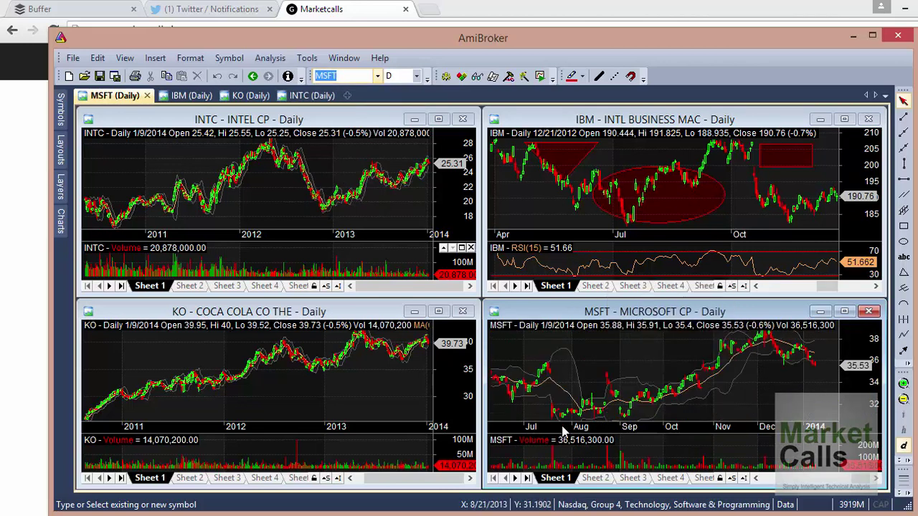
Maximize the INTC chart and turn it into a floating window
left_click(439, 120)
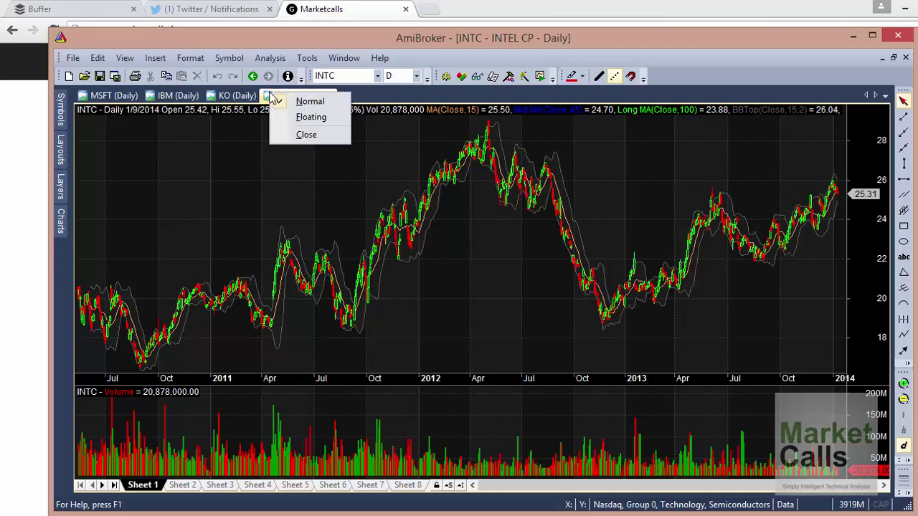
left_click(301, 117)
mouse_move(319, 120)
left_mouse_down()
mouse_move(600, 94)
mouse_move(785, 111)
mouse_move(832, 68)
mouse_move(526, 138)
mouse_move(772, 76)
mouse_move(825, 79)
mouse_move(509, 114)
mouse_move(302, 119)
mouse_move(322, 119)
left_mouse_up()
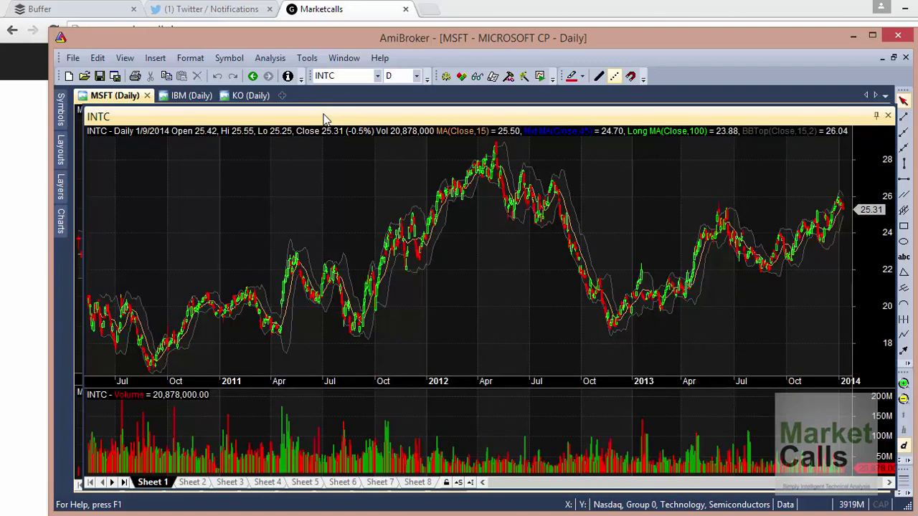
Return the floating INTC chart to a normal document window
right_click(118, 117)
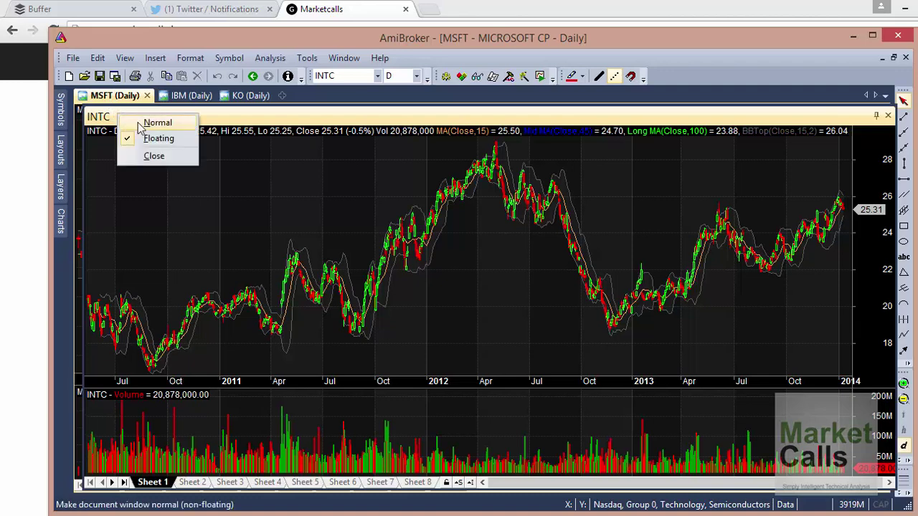
left_click(156, 122)
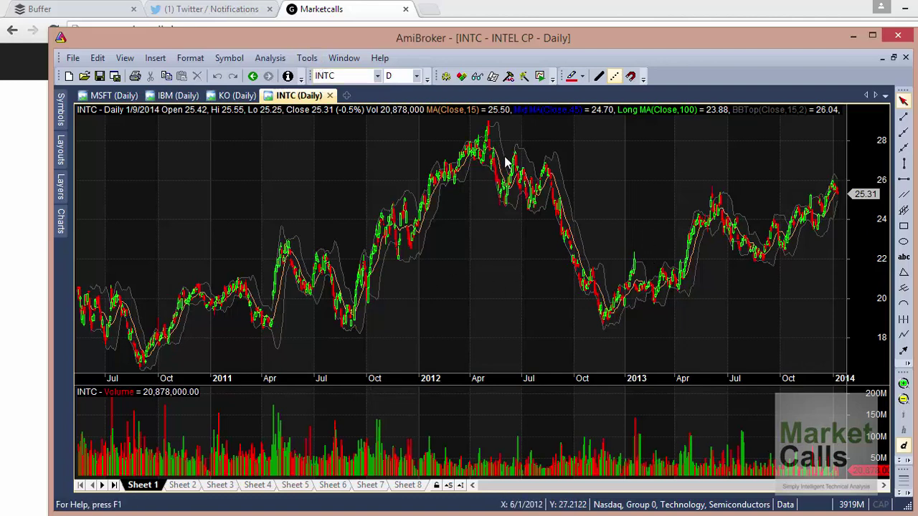
Change the INTC chart's interval first to 2D and finally to 7D
left_click(400, 77)
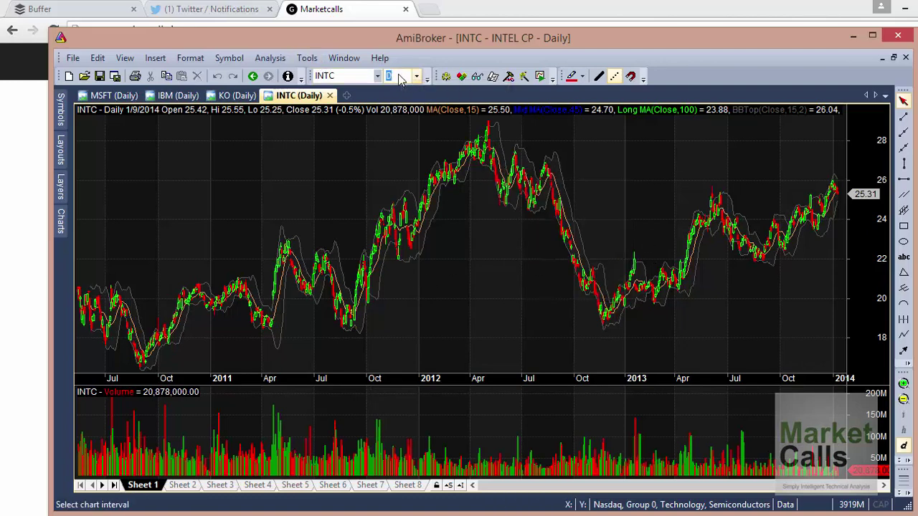
type("2d")
key("Return")
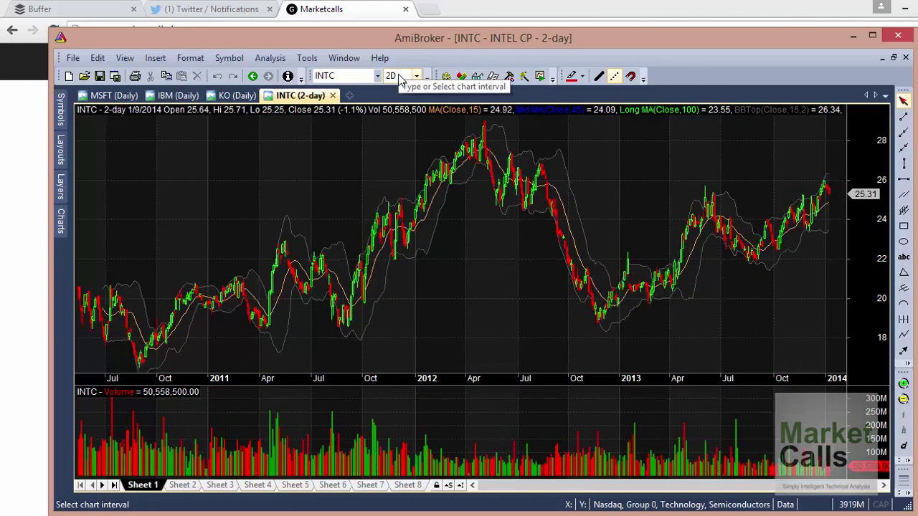
left_click(399, 79)
type("7d")
key("Return")
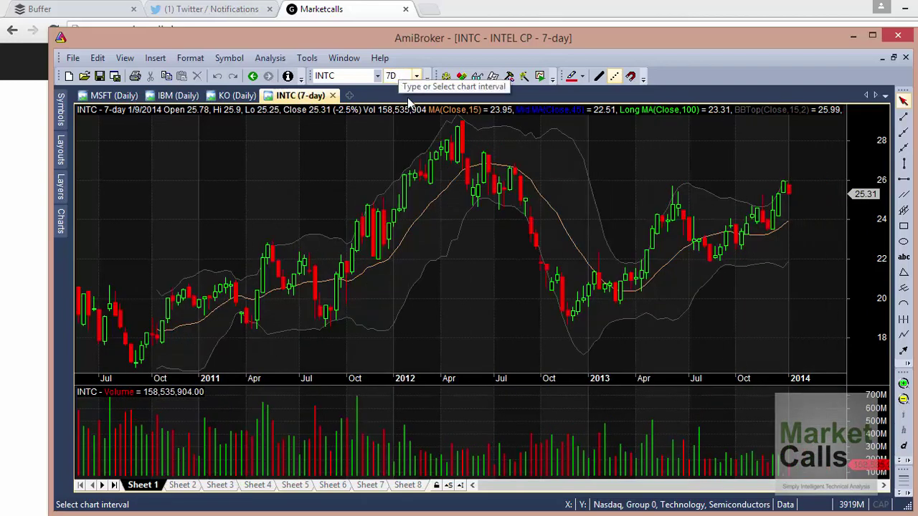
Open the preferences and review the Bars & Candles and Colors settings
left_click(307, 60)
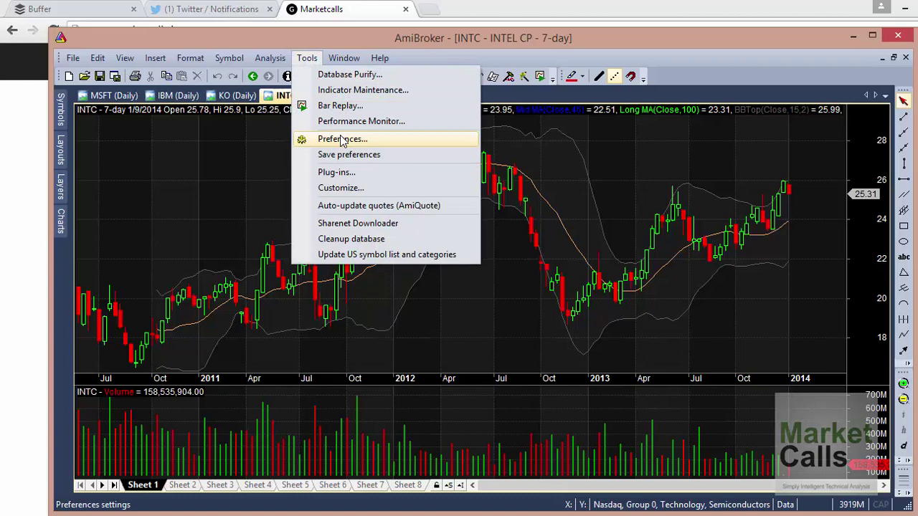
left_click(342, 139)
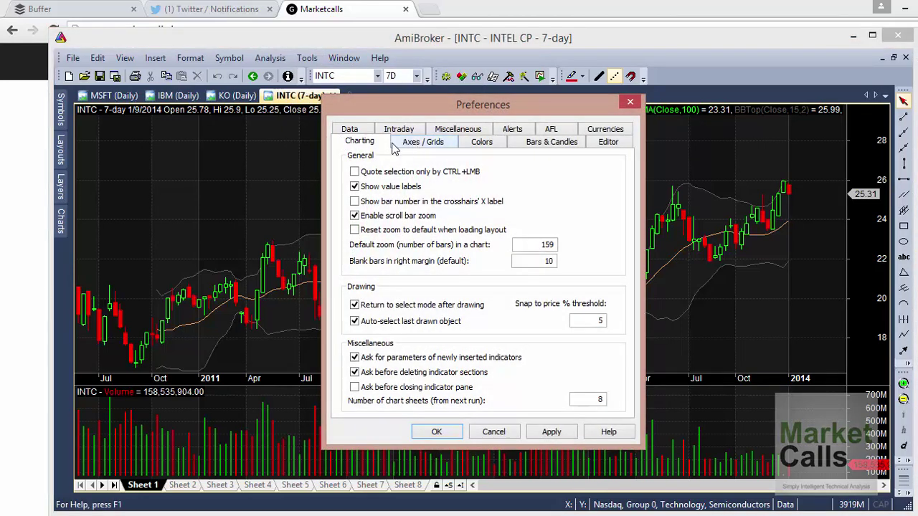
left_click(545, 146)
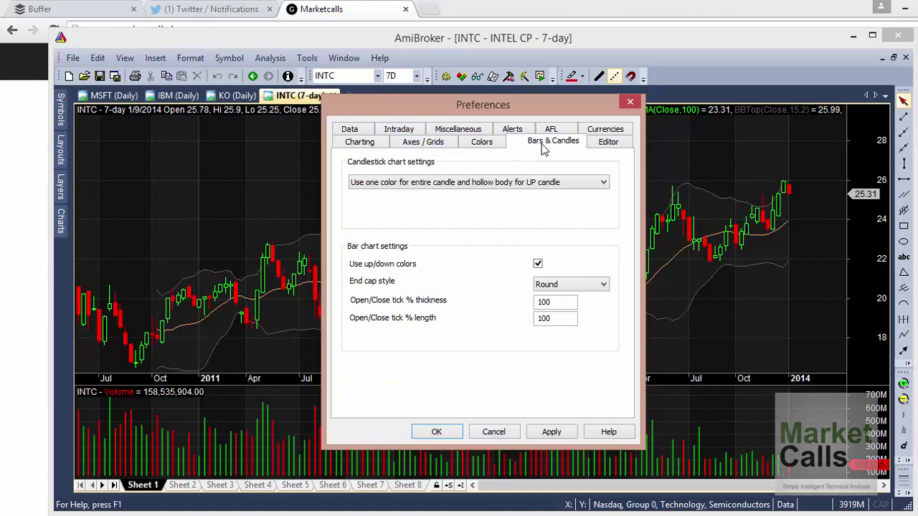
left_click(474, 145)
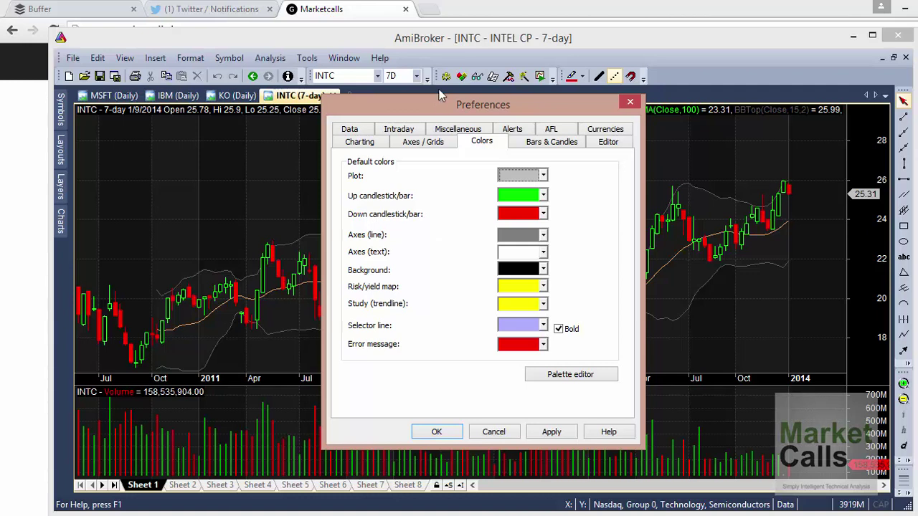
Disable the primary and secondary vertical gridlines, alternate background fill and primary horizontal gridlines in the Axes / Grids preferences, and apply the changes
left_click(427, 143)
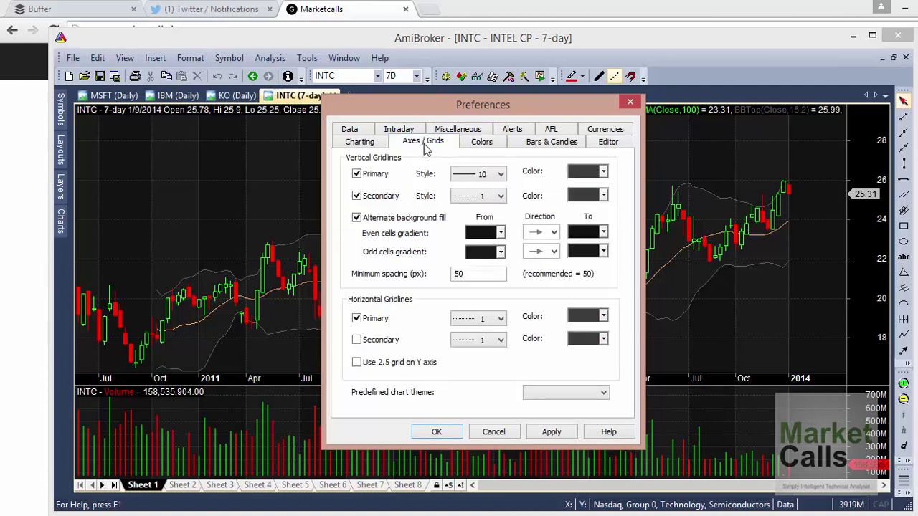
left_click(356, 174)
left_click(357, 196)
left_click(356, 218)
left_click(356, 318)
left_click(551, 432)
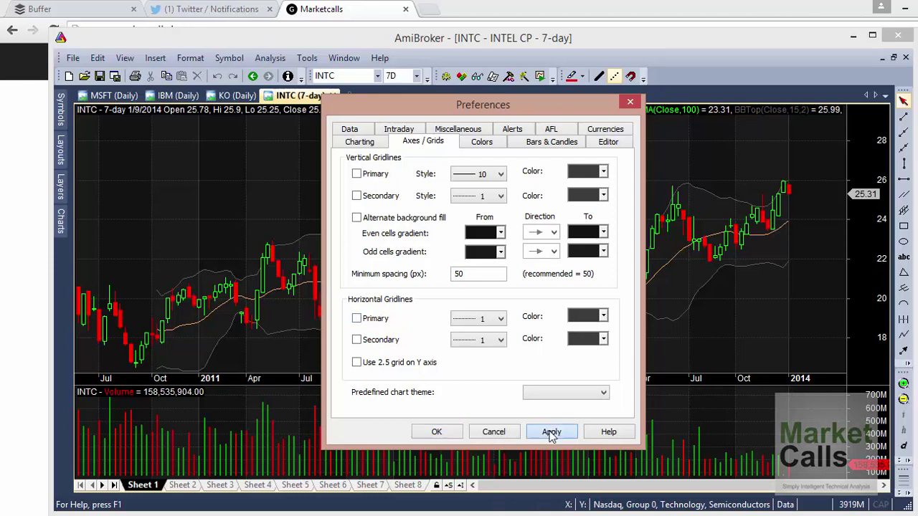
left_click(436, 433)
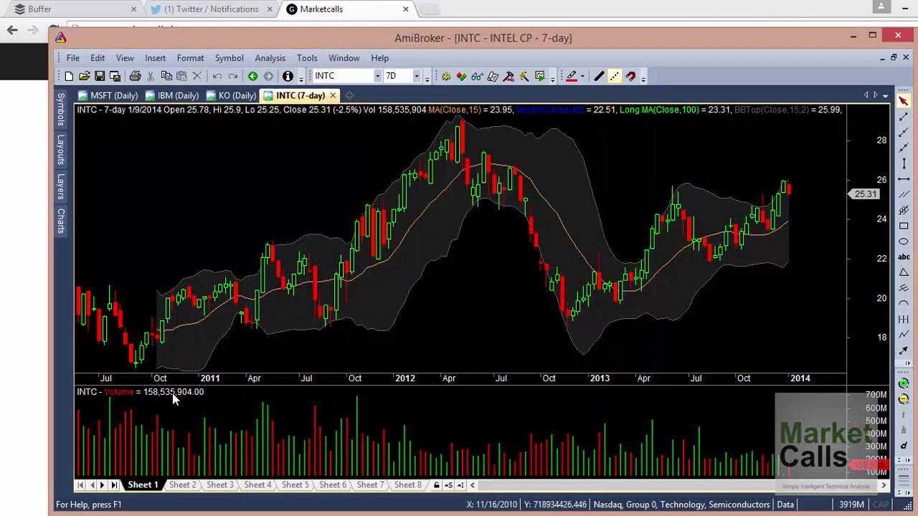
Inspect the 11/16/2010 bar in the INTC volume pane and clear the bar selection
mouse_move(173, 399)
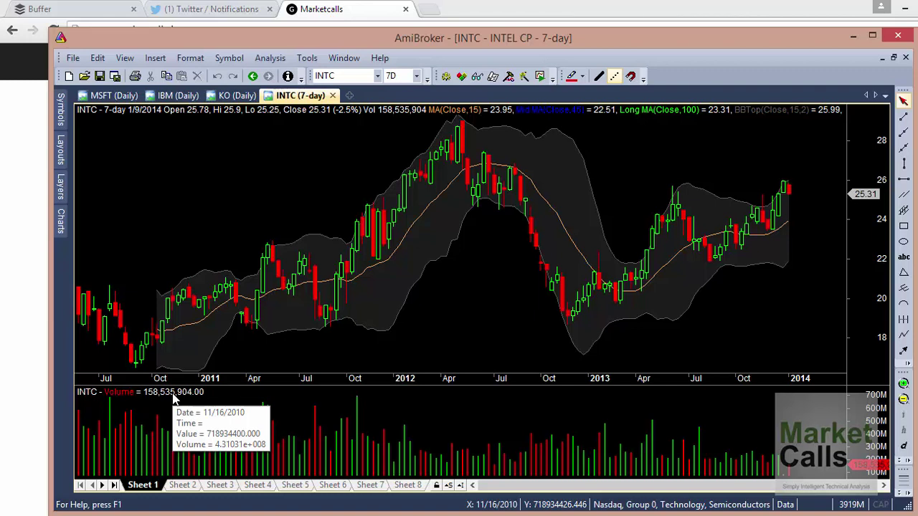
left_click(173, 399)
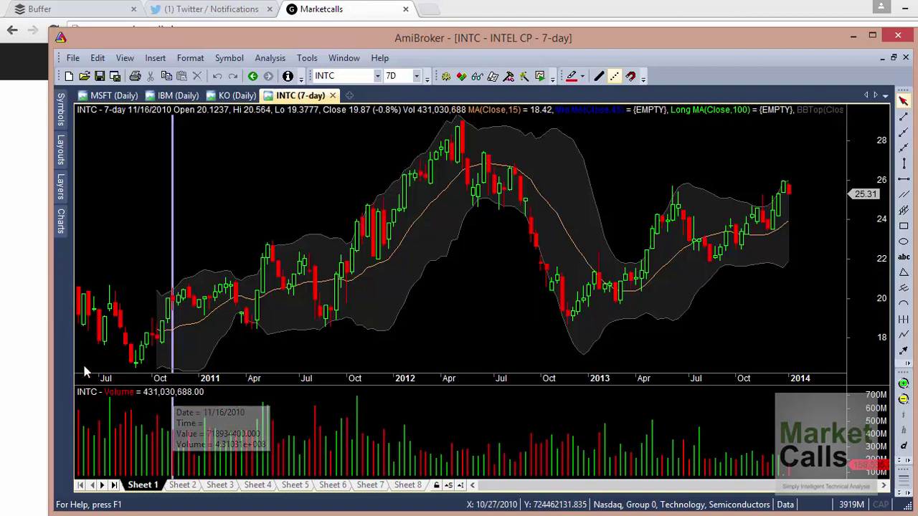
left_click(173, 169)
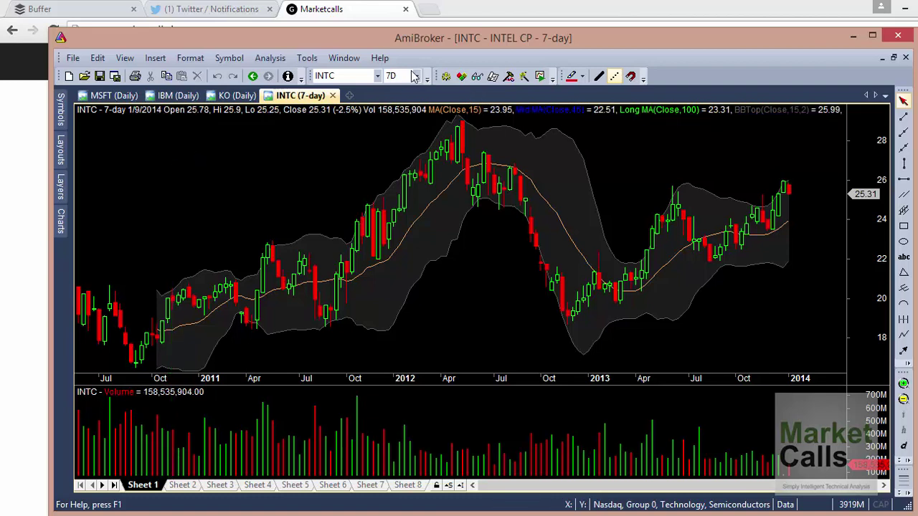
View the program's version and edition information and close it
left_click(380, 59)
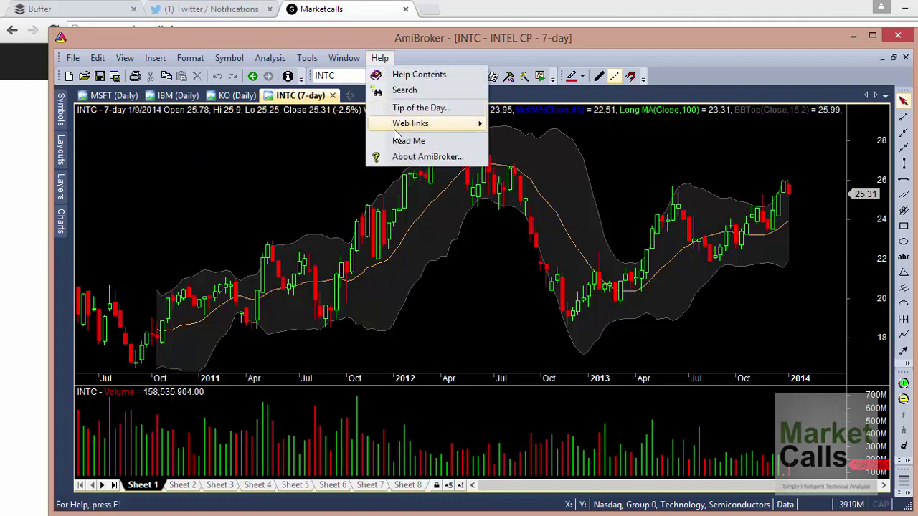
left_click(413, 164)
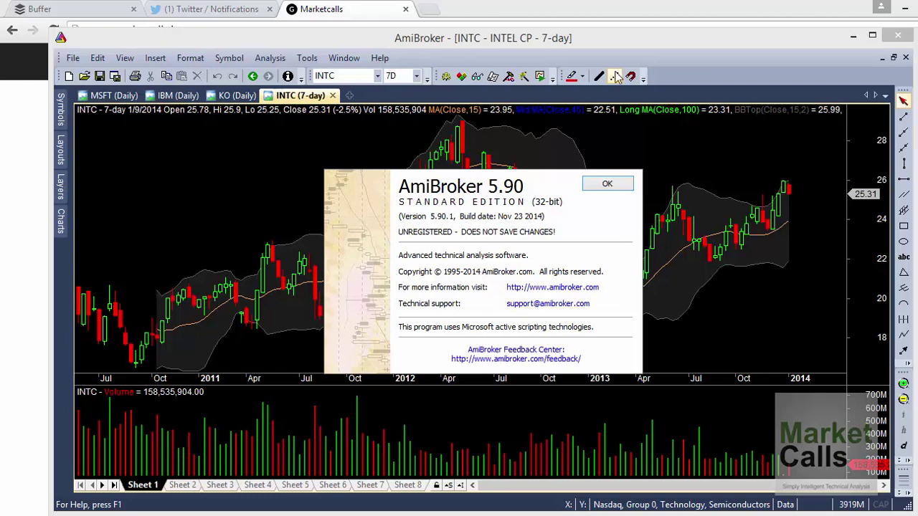
left_click(595, 184)
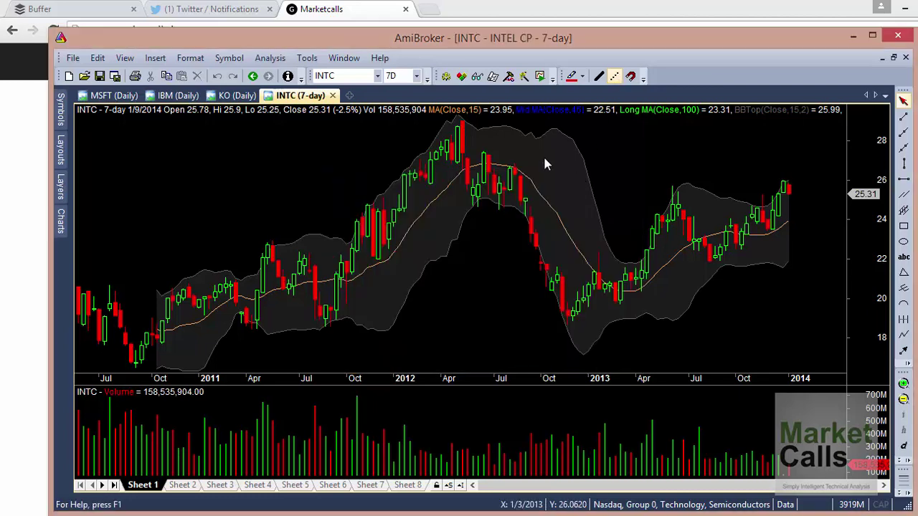
Try to save the database and dismiss the purchase notice
left_click(73, 57)
left_click(114, 141)
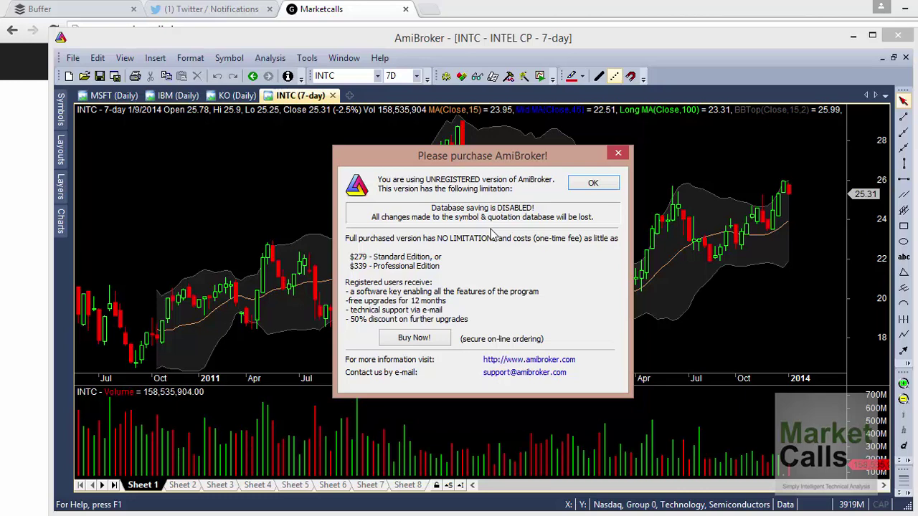
left_click(597, 183)
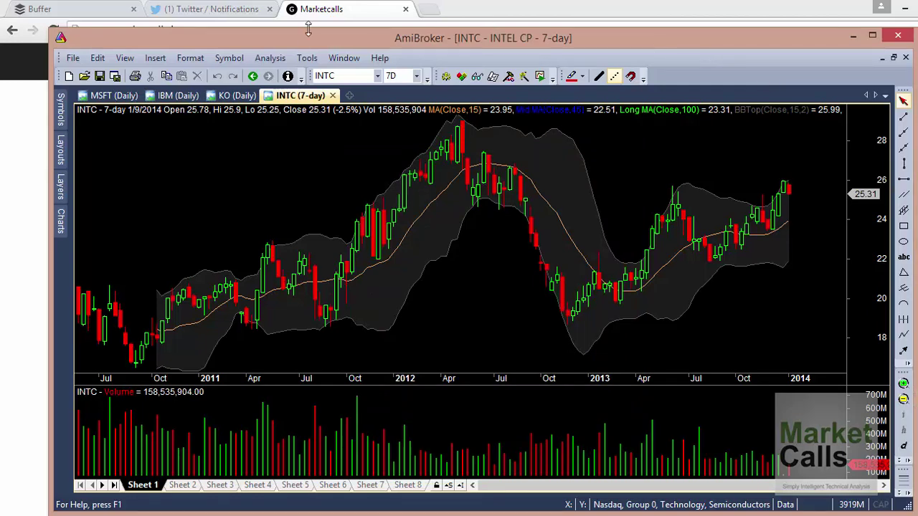
Open Bar Replay, set its start date to 1/1/2014 and start playback at the daily step interval
left_click(230, 60)
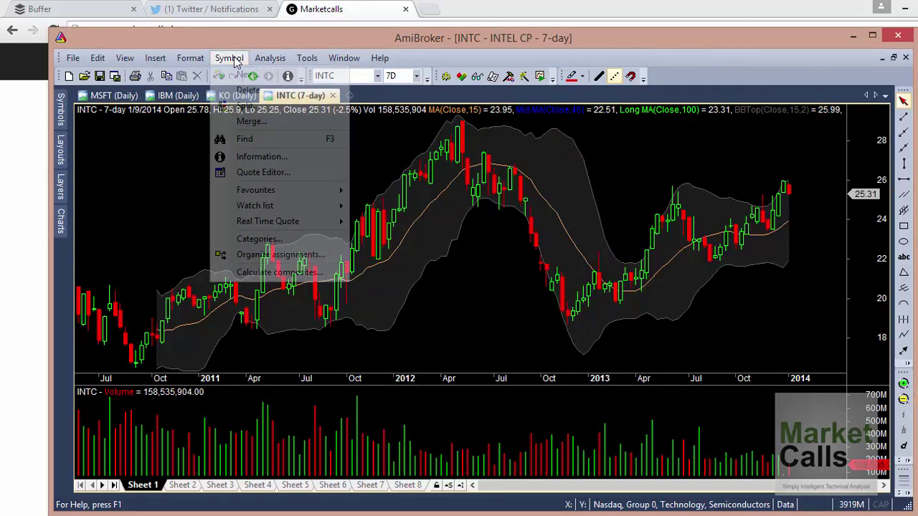
mouse_move(259, 60)
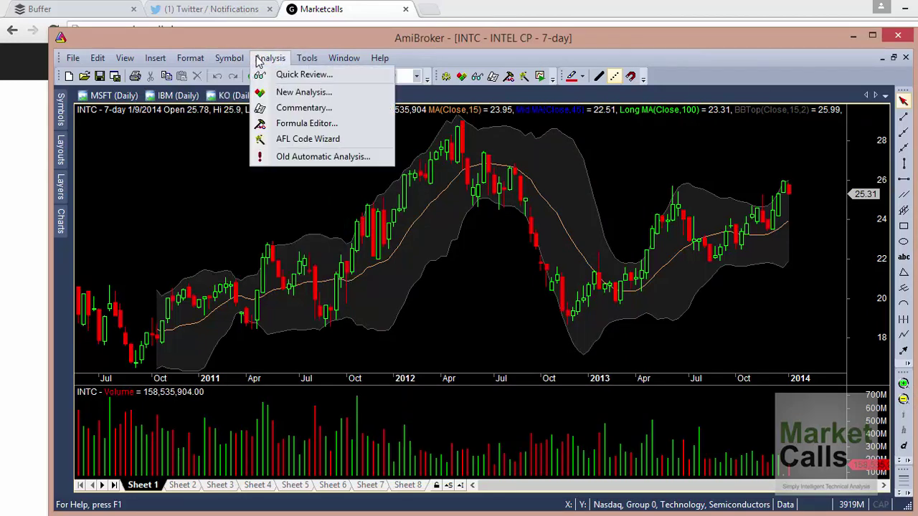
mouse_move(307, 58)
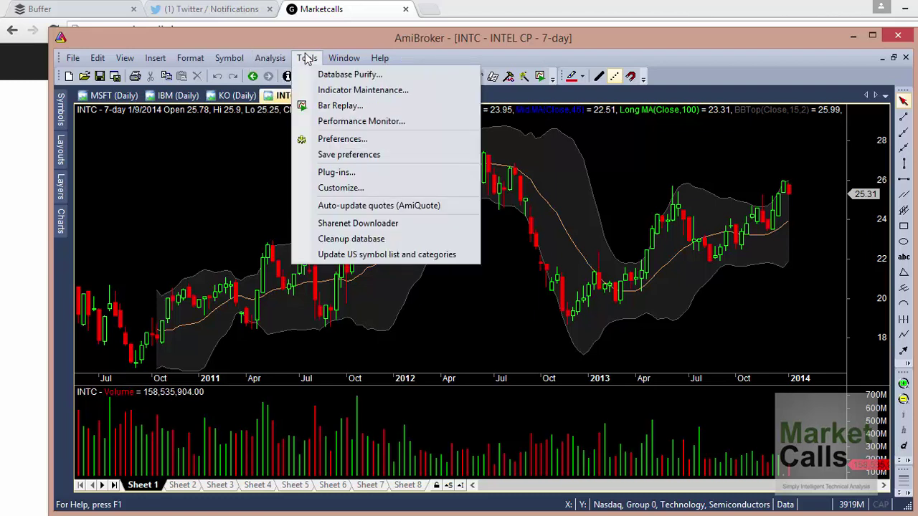
left_click(337, 105)
left_click_drag(431, 210, 241, 262)
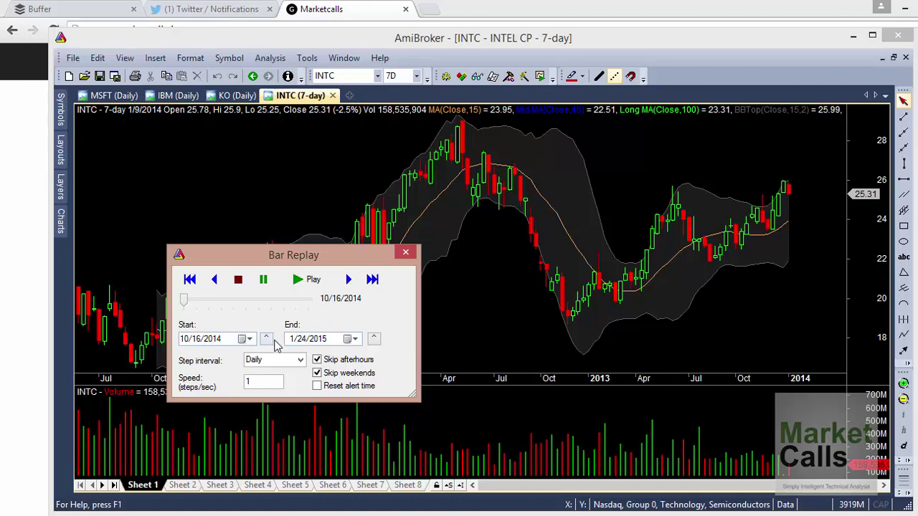
left_click(191, 343)
type("1")
key("Right")
type("1")
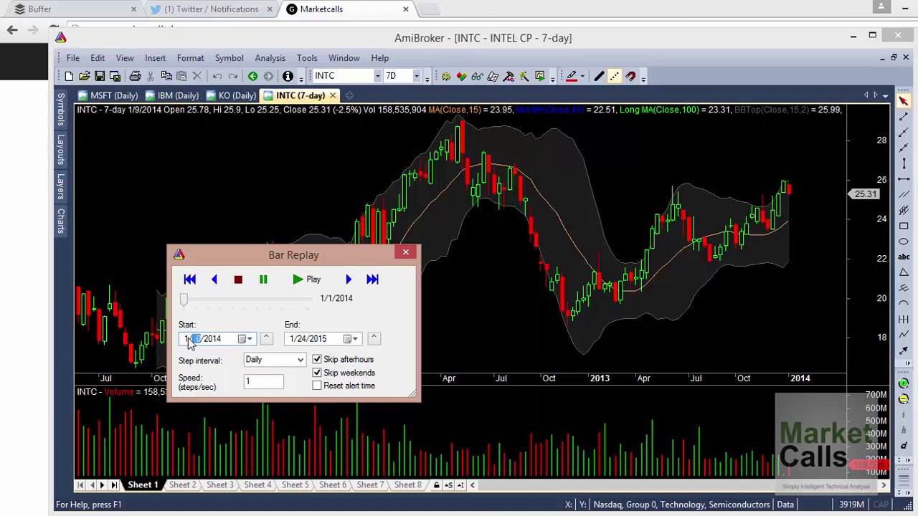
left_click(307, 285)
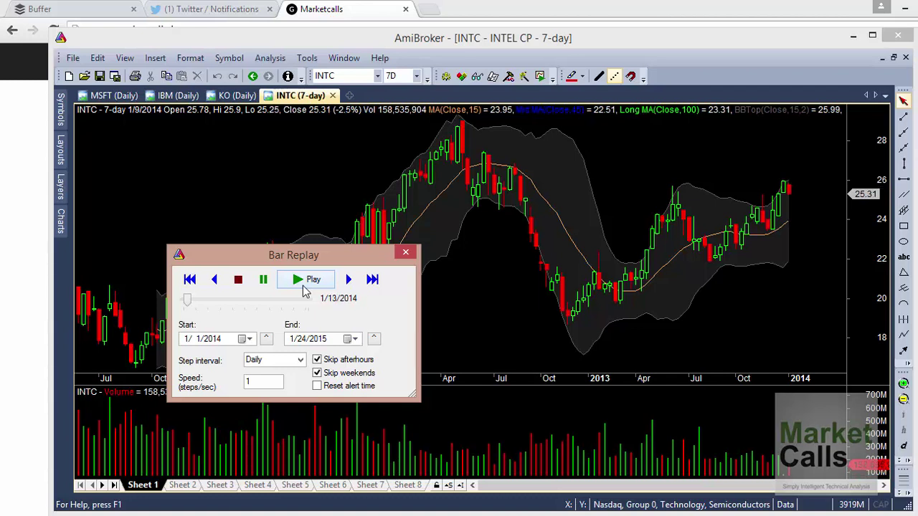
Switch the INTC chart to the daily view while the replay runs
right_click(386, 165)
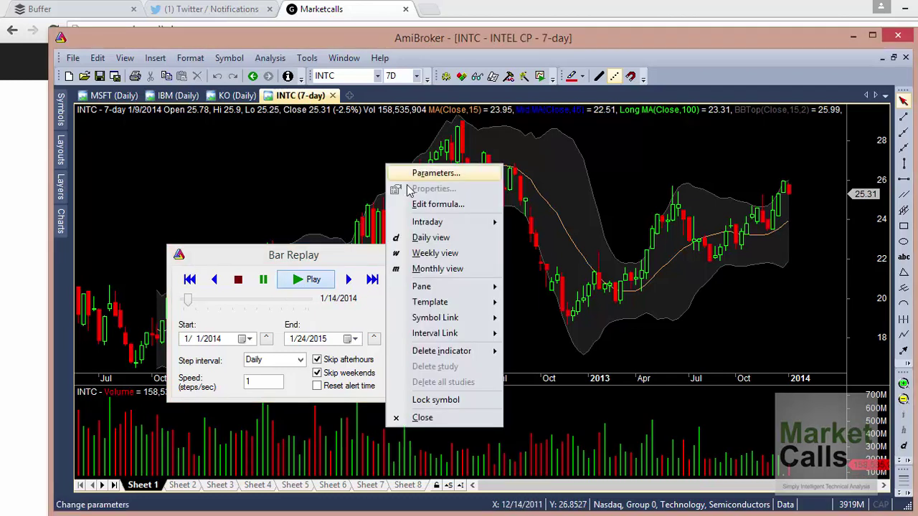
left_click(434, 239)
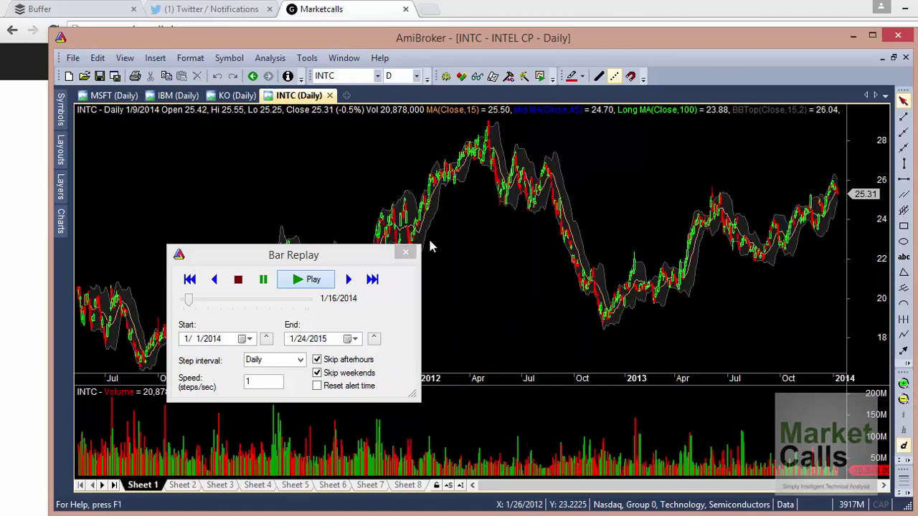
left_click(539, 258)
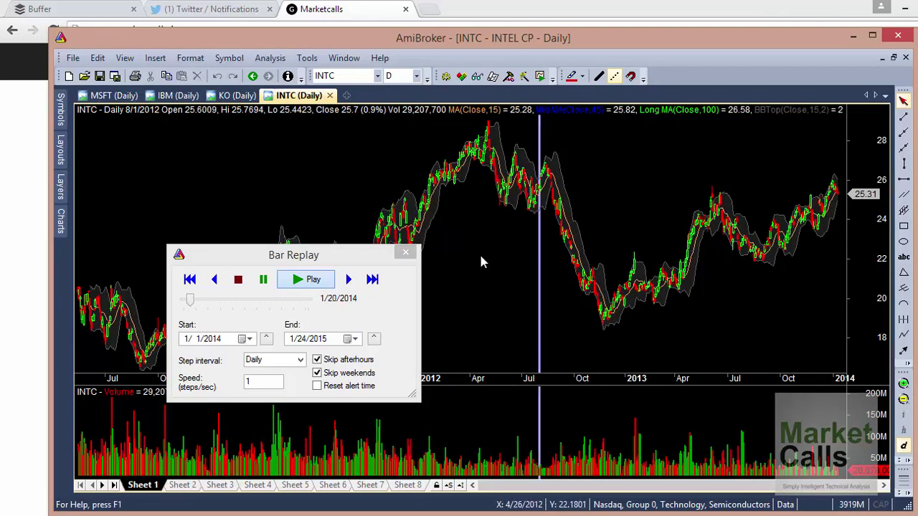
middle_click(550, 283)
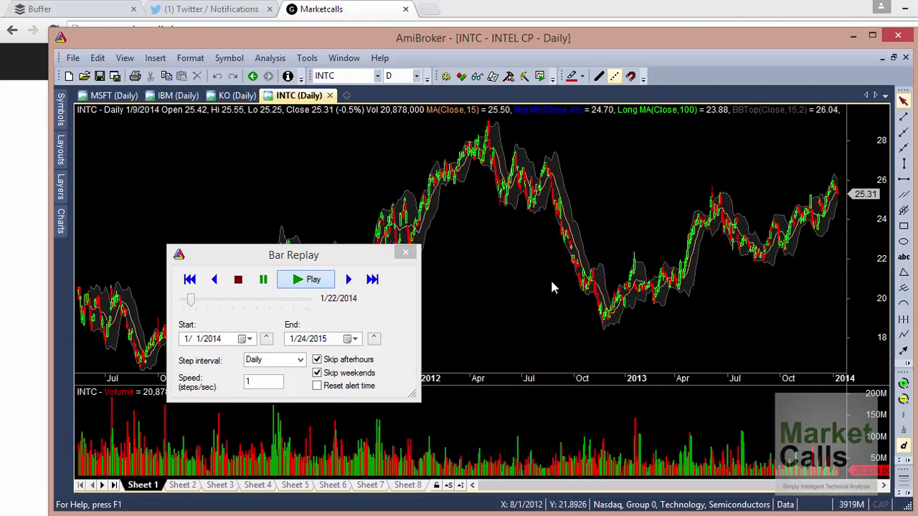
Try playing the bar replay again on the daily chart and close the Bar Replay window
left_click(304, 286)
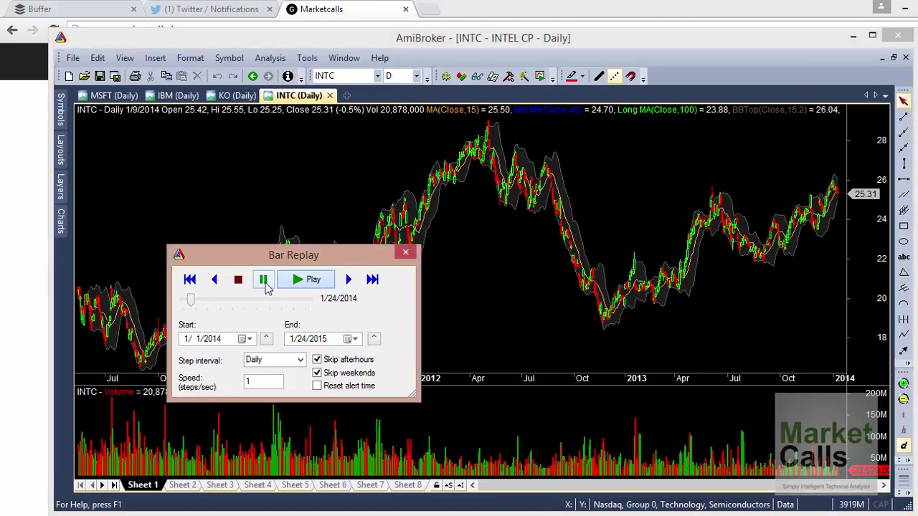
left_click(299, 285)
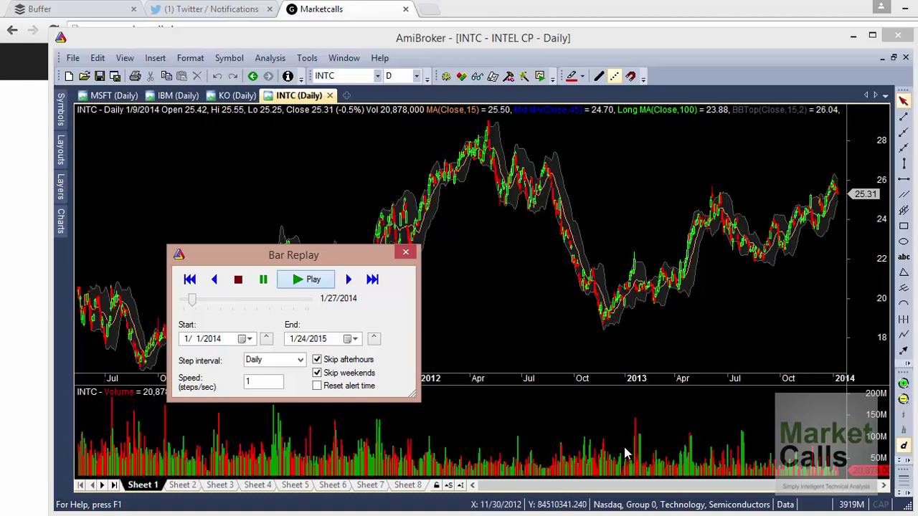
left_click(405, 255)
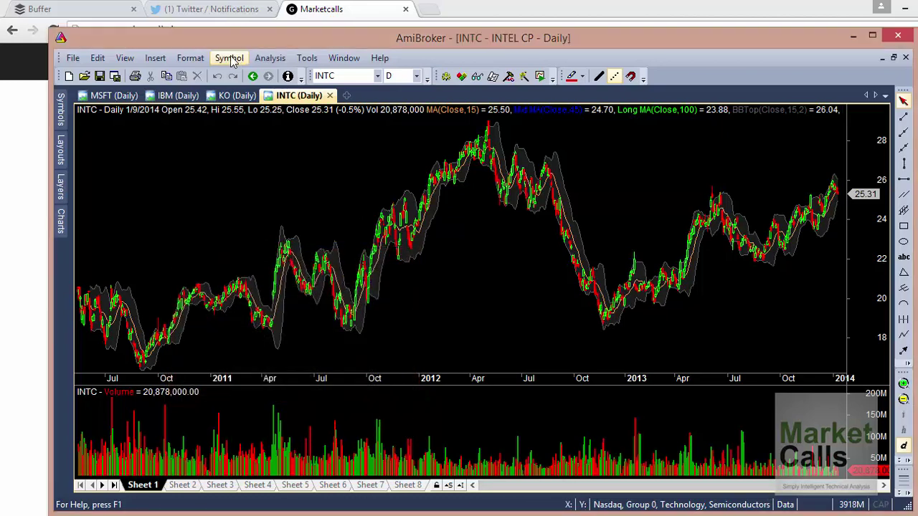
Reopen Bar Replay, play the INTC daily chart from 1/1/2014 and zoom in on the latest bars
left_click(305, 59)
left_click(311, 107)
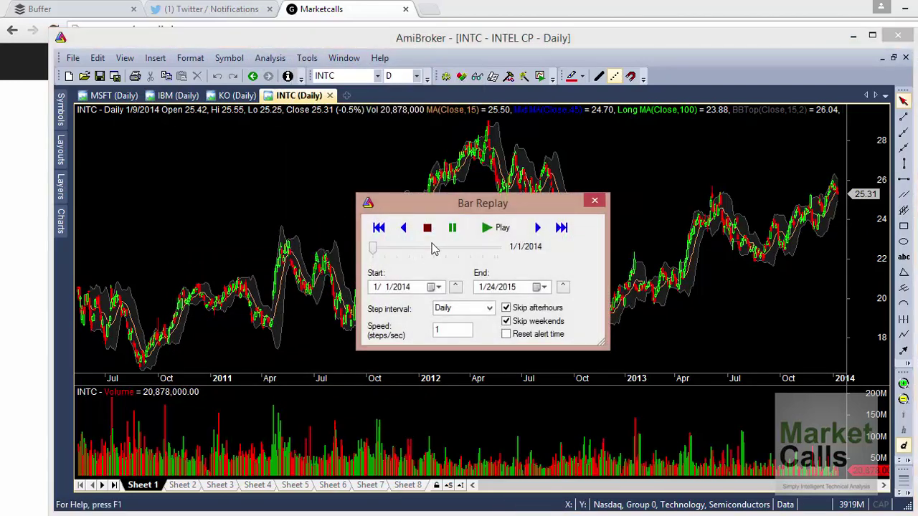
left_click(489, 230)
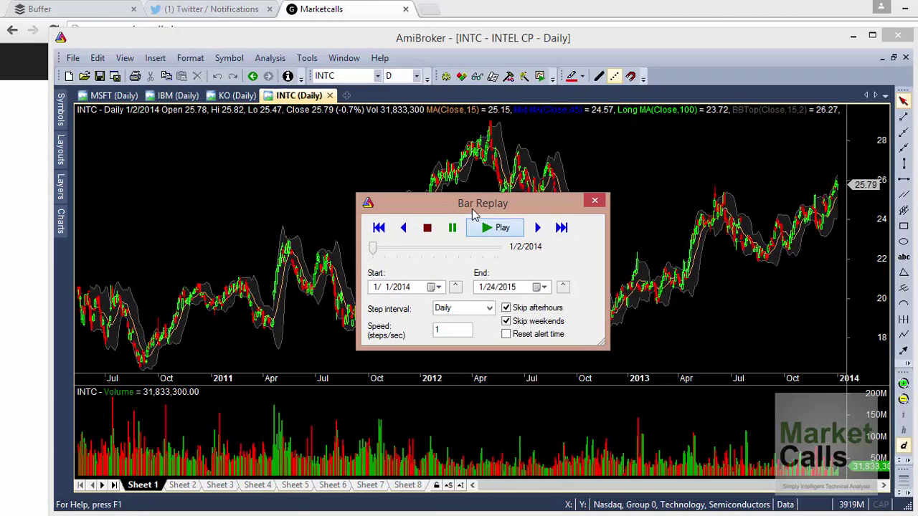
left_click(904, 388)
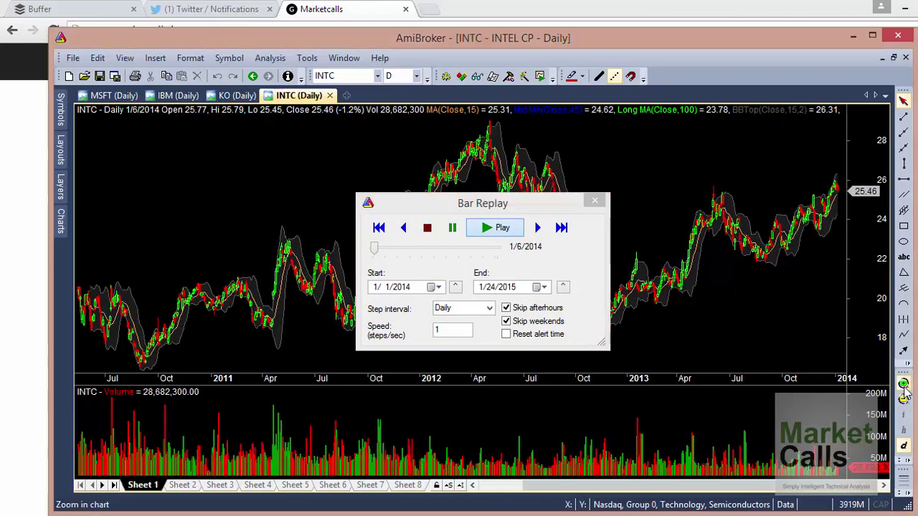
left_click(904, 388)
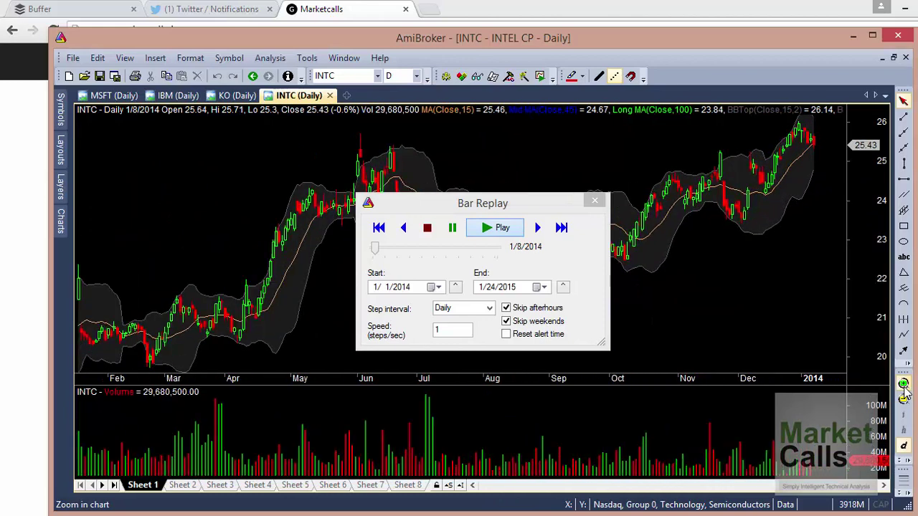
left_click(904, 388)
left_click(905, 388)
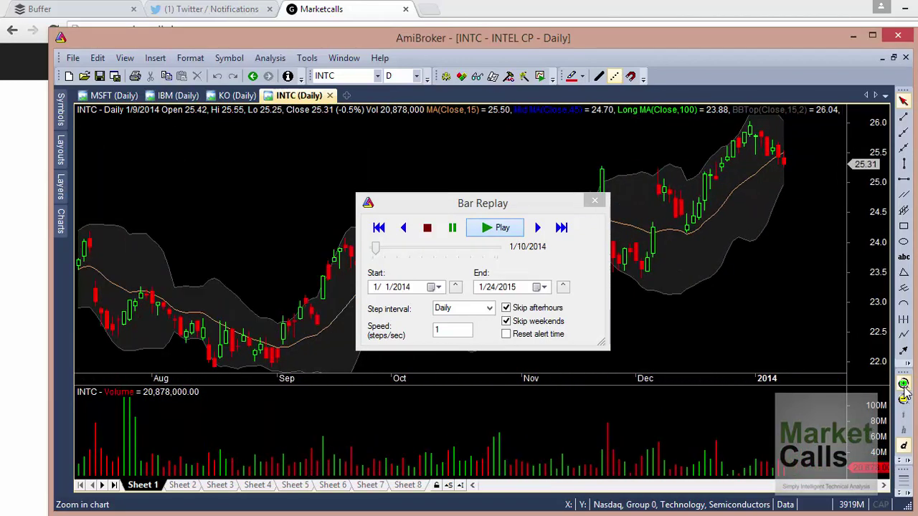